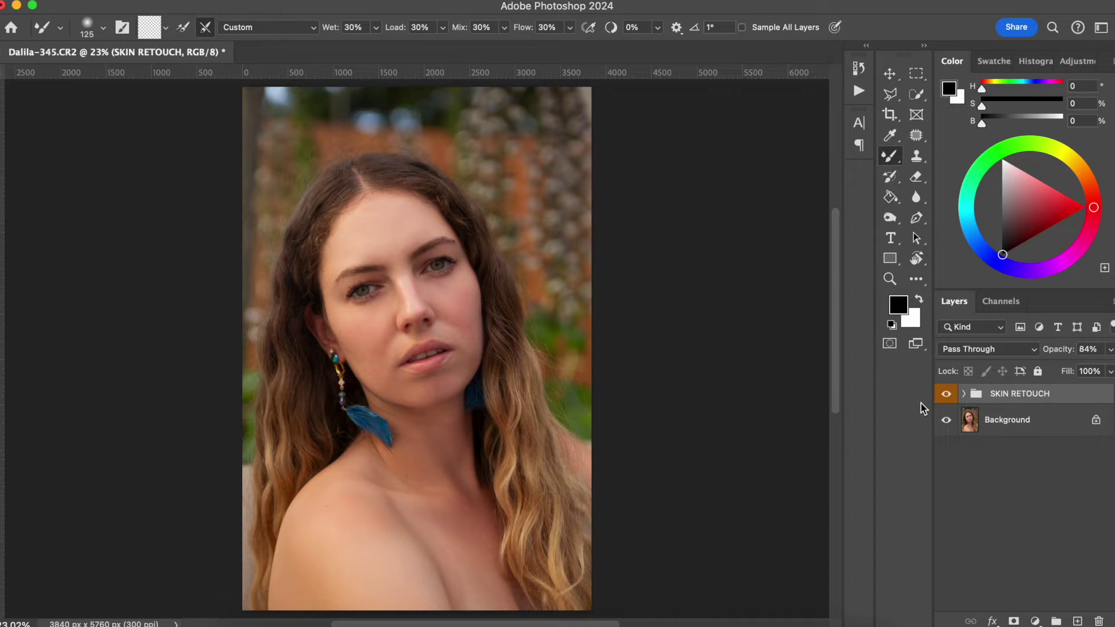
Add a Curves adjustment layer above the SKIN RETOUCH group and raise the midtones of its RGB curve to brighten the photo
left_click(946, 396)
left_click(947, 396)
left_click(1035, 620)
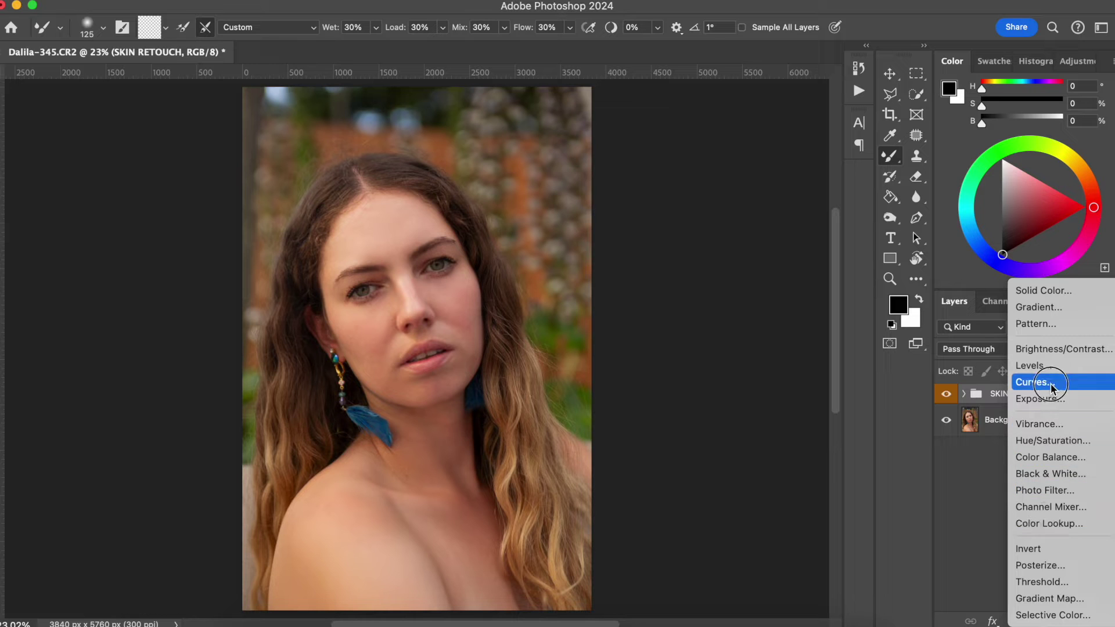
left_click(1052, 388)
left_click_drag(781, 326, 768, 317)
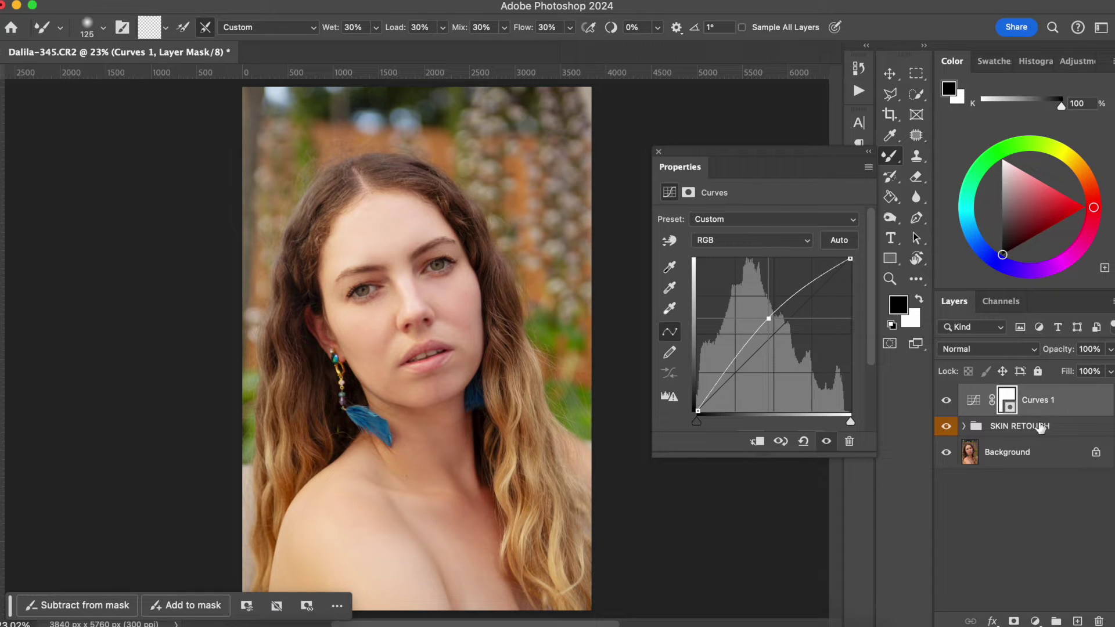
Rename the brightening curves layer as Dodge and set its blend mode to Luminosity
double_click(1043, 400)
type("Dodge")
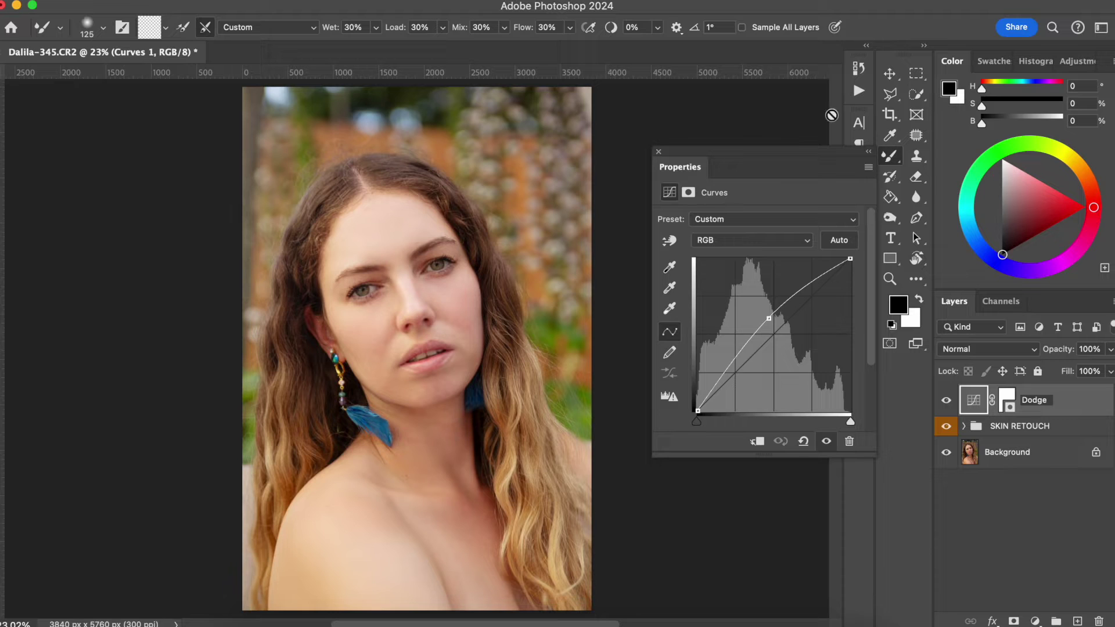
left_click(1078, 408)
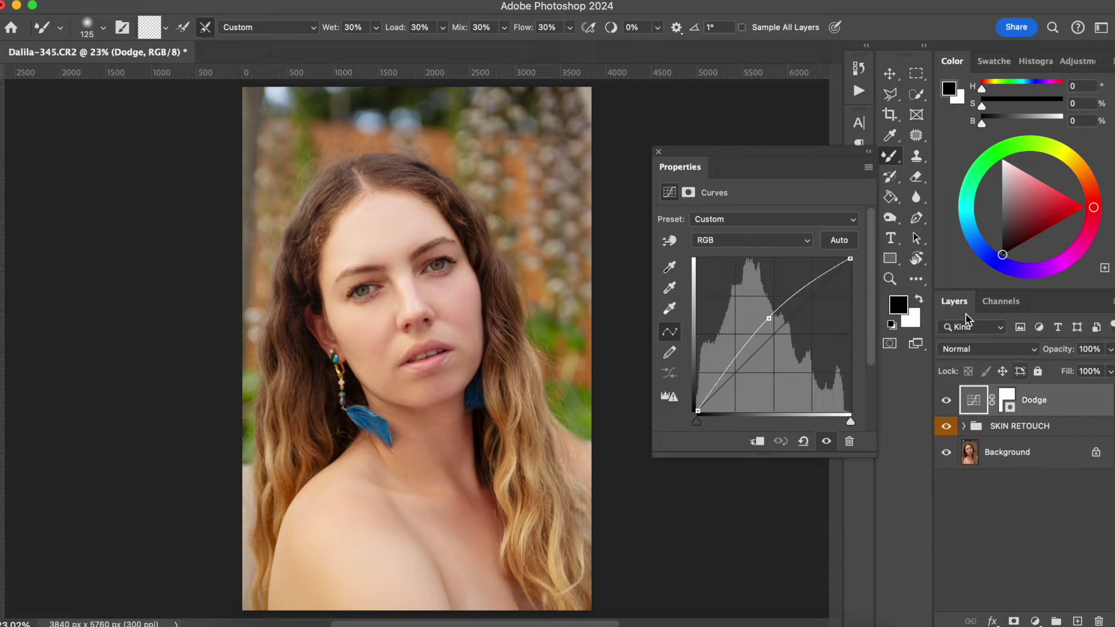
left_click(969, 350)
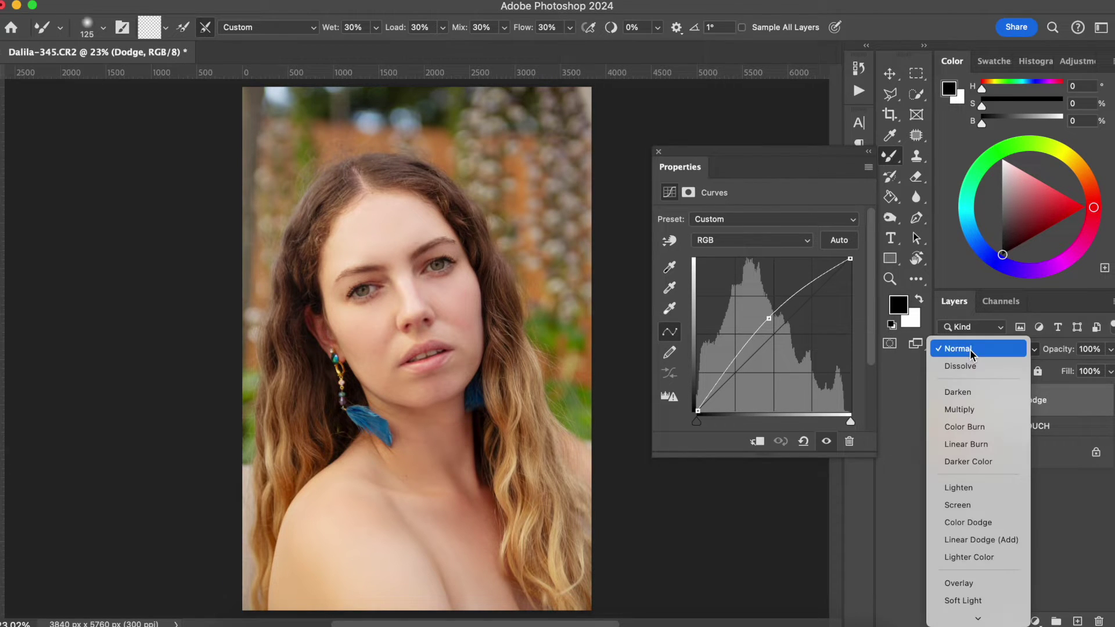
mouse_move(974, 621)
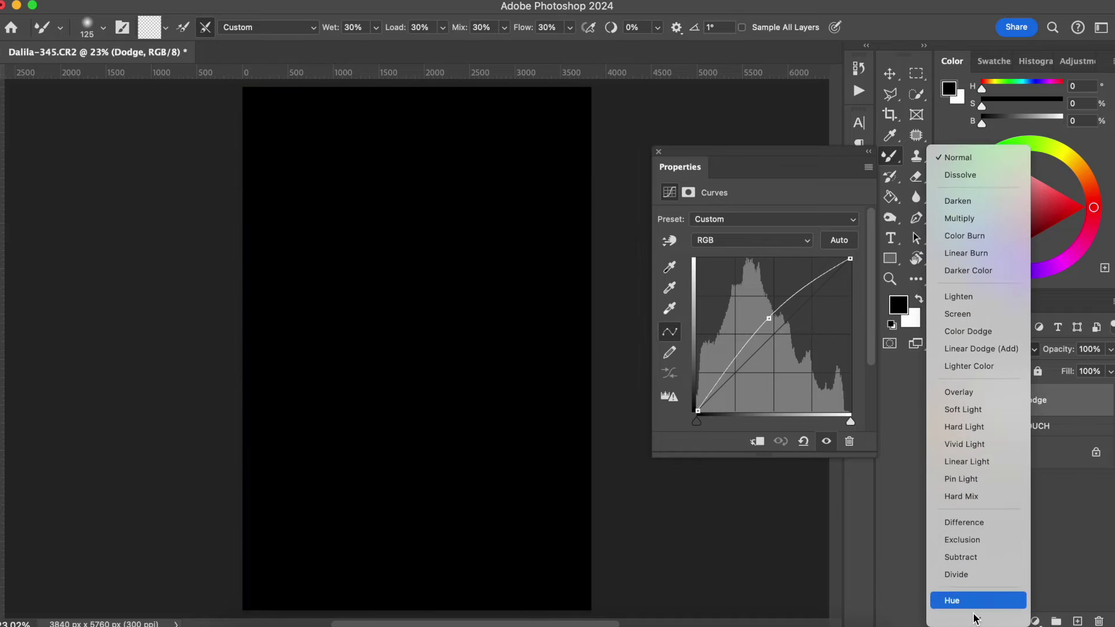
left_click(974, 616)
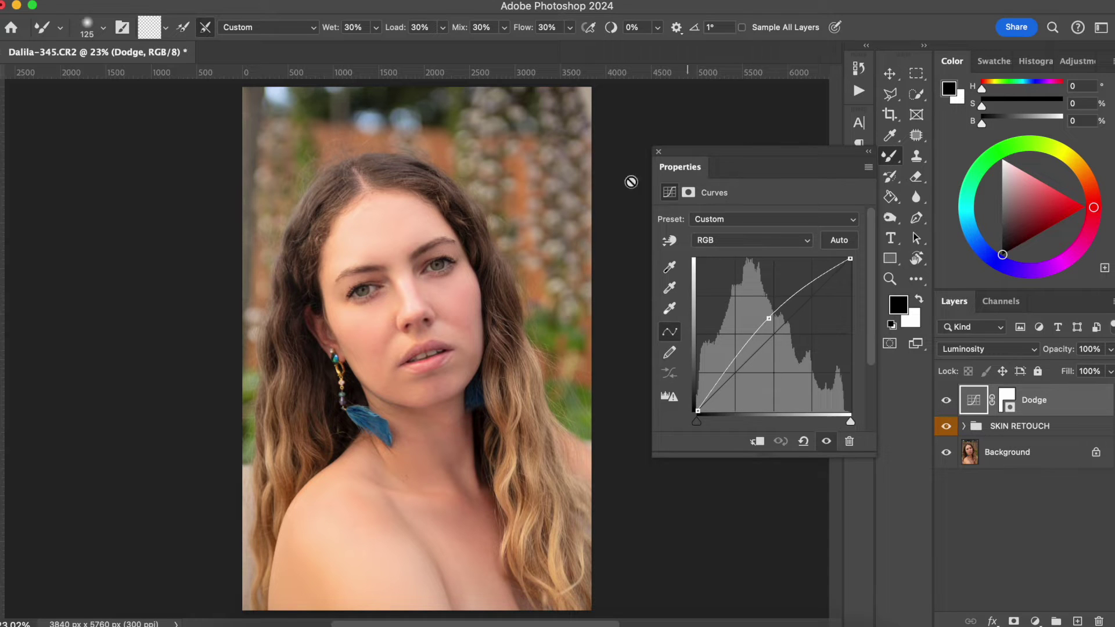
left_click(660, 152)
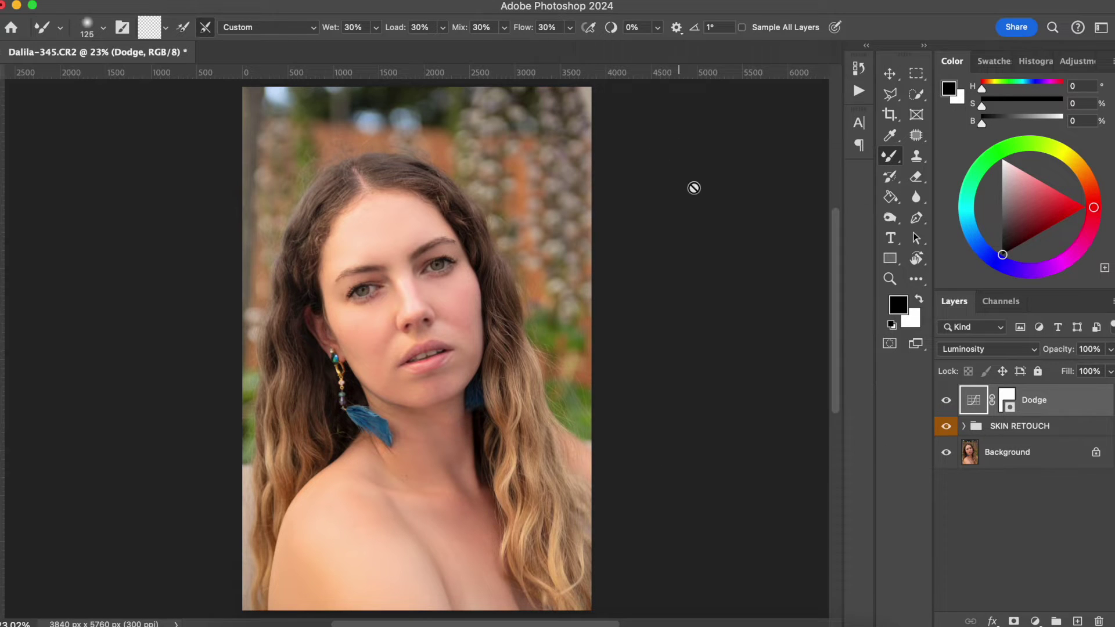
Add a second Curves adjustment layer above Dodge and pull its RGB midtones down to darken the photo
left_click(1035, 620)
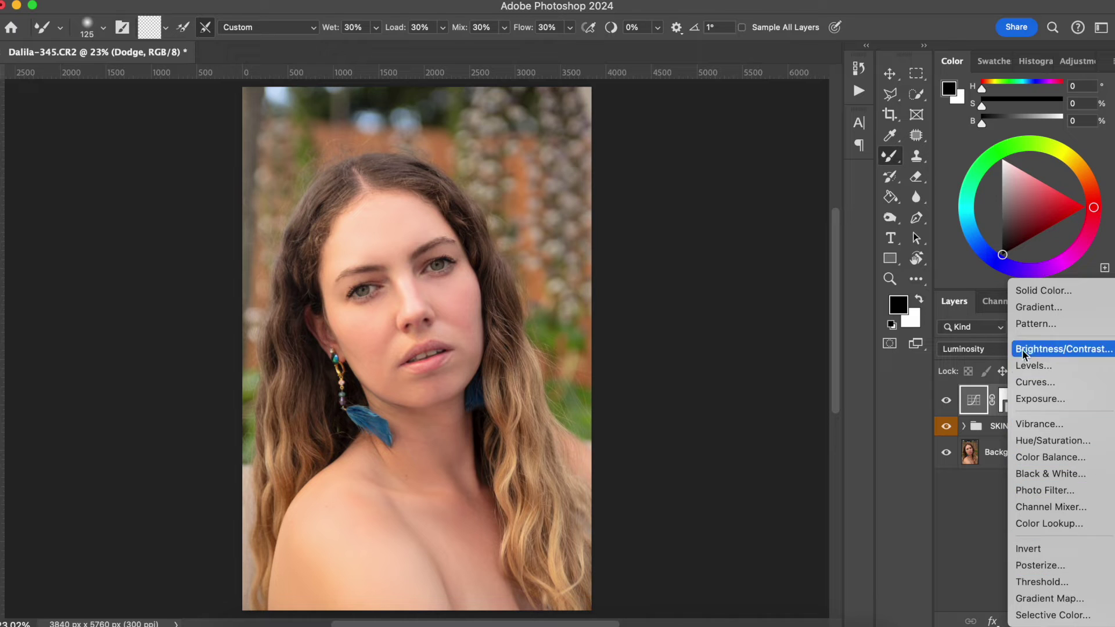
left_click(1037, 384)
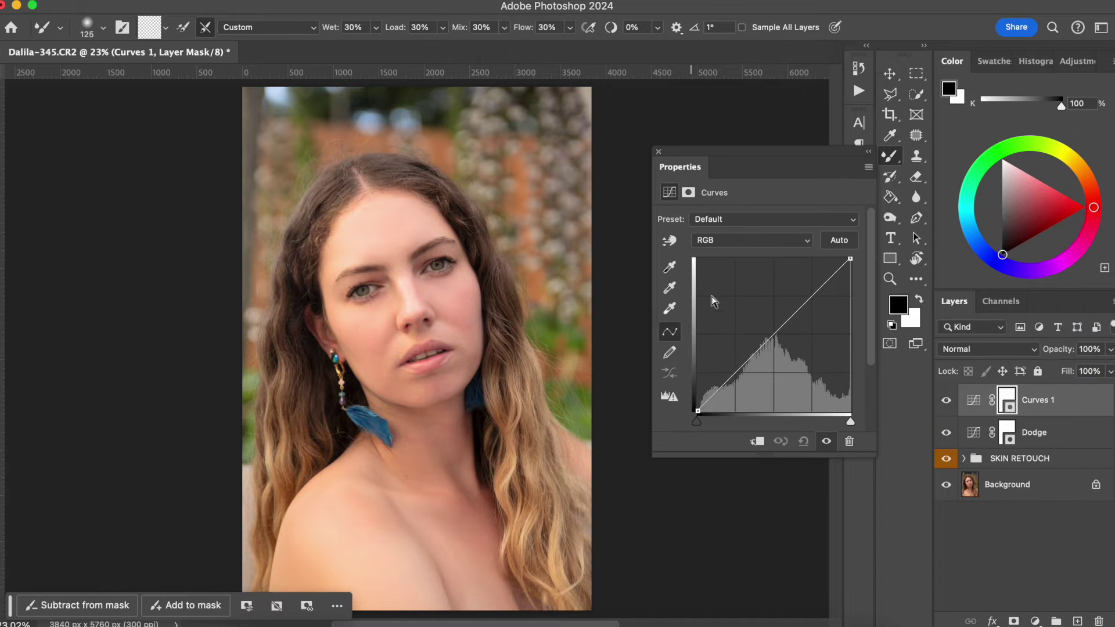
left_click_drag(783, 323, 791, 338)
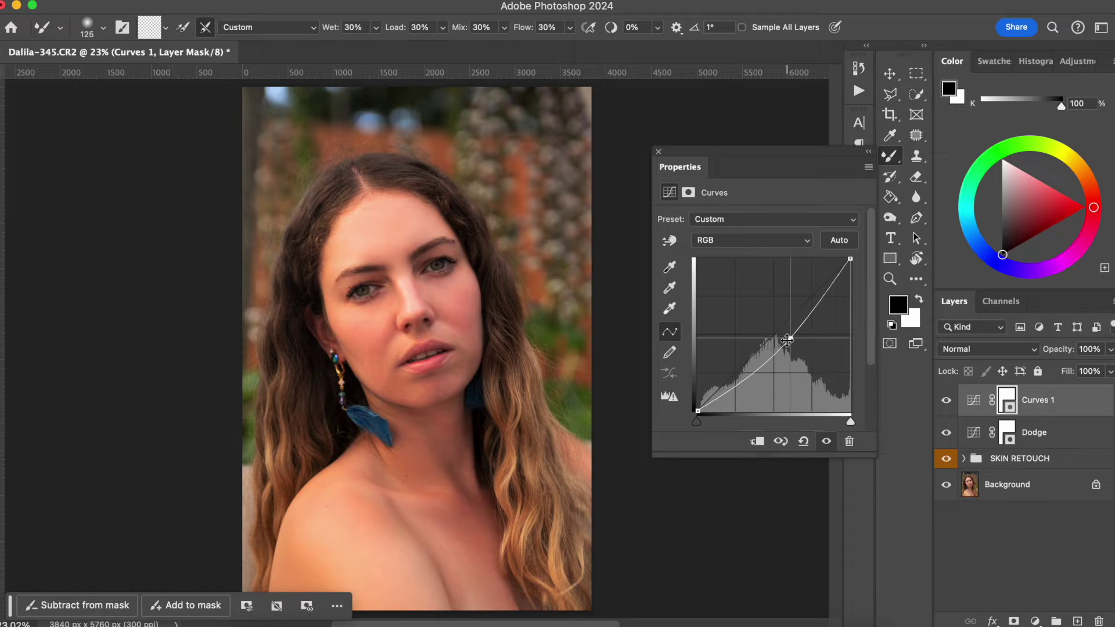
Set the darkening curves layer's blend mode to Luminosity and rename it as Burn
left_click(987, 349)
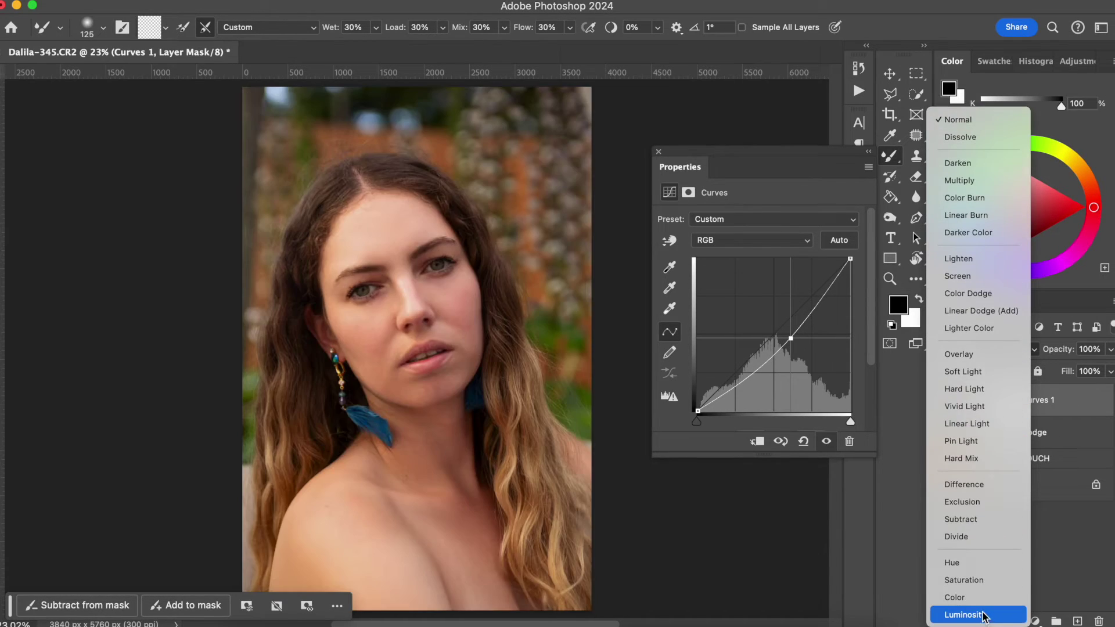
left_click(986, 614)
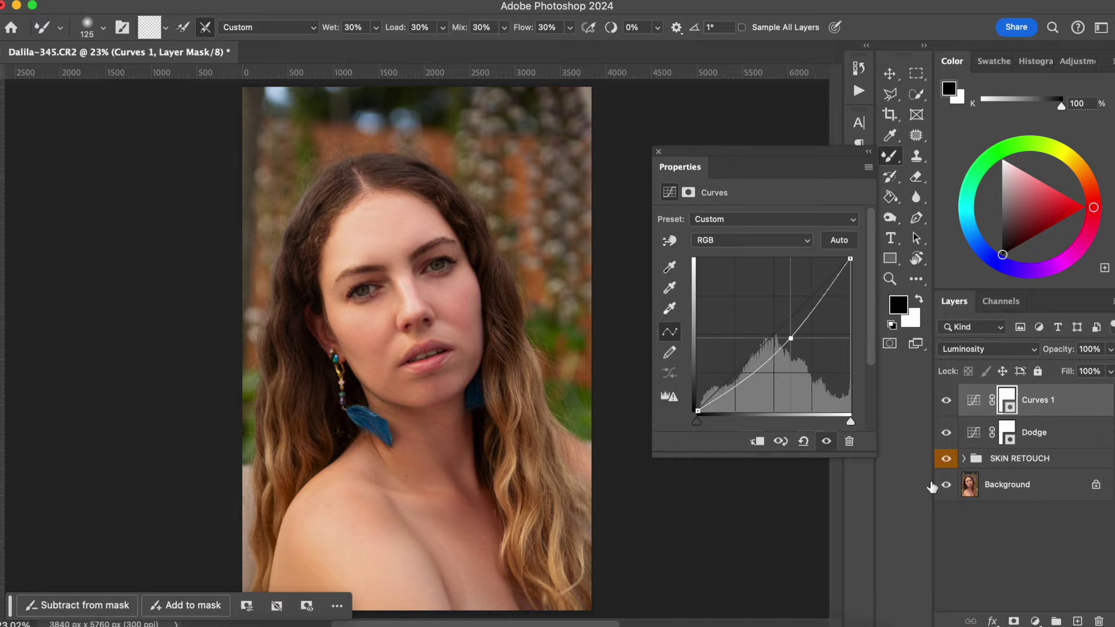
left_click(1040, 401)
double_click(1039, 401)
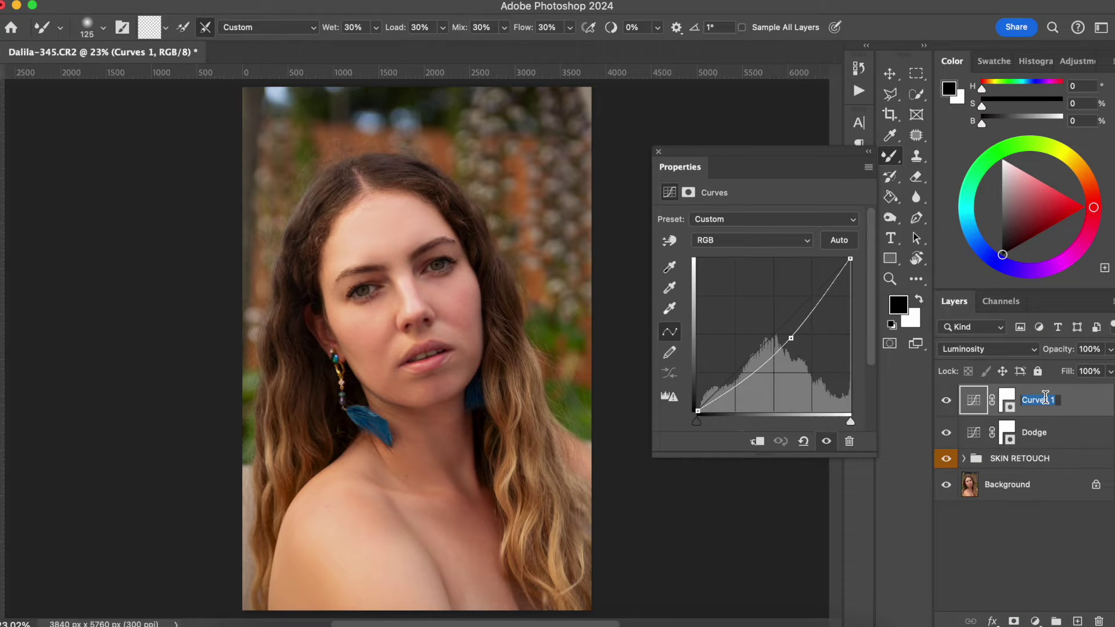
type("Burn")
key("Return")
Group the Burn and Dodge layers and name the group DODGE & BURN
left_click(1073, 438, "shift")
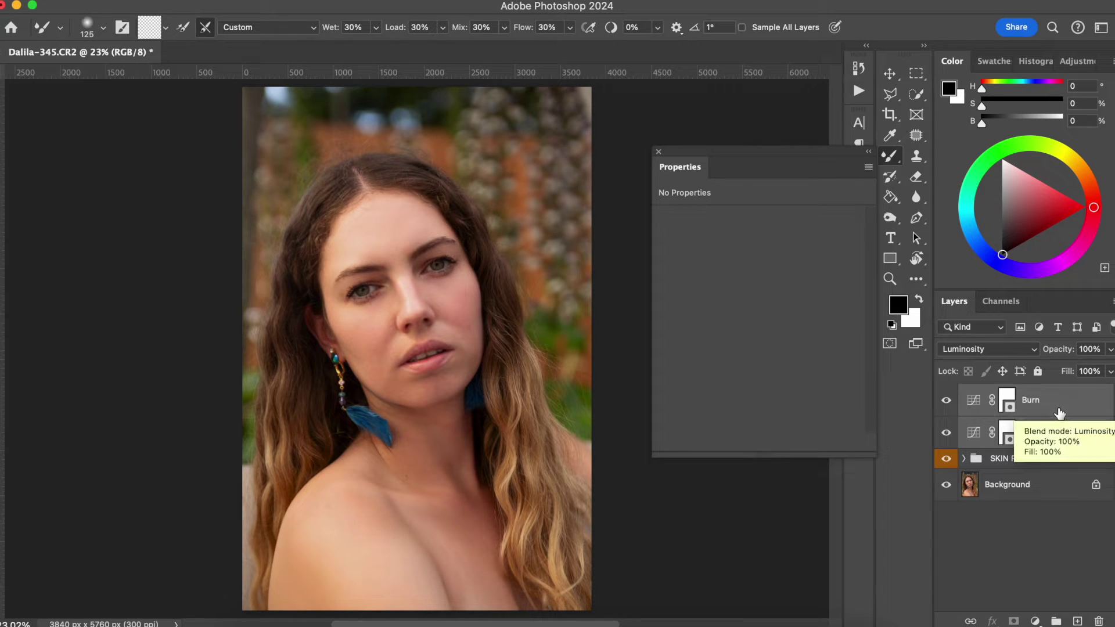
key("super+g")
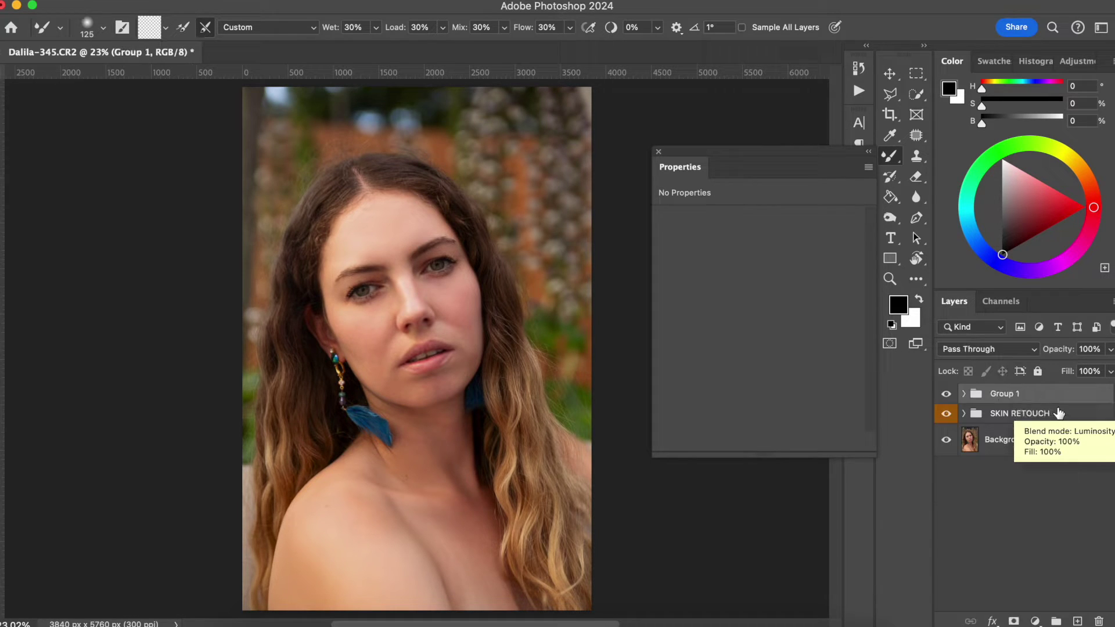
left_click(1004, 401)
double_click(1004, 398)
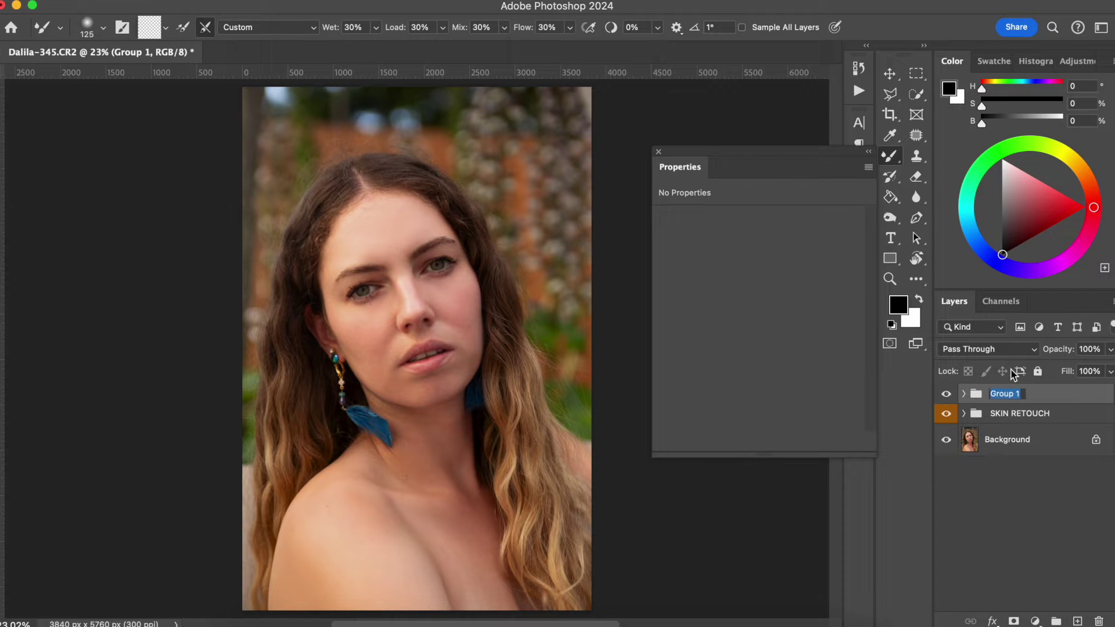
type("DODGE & BURN")
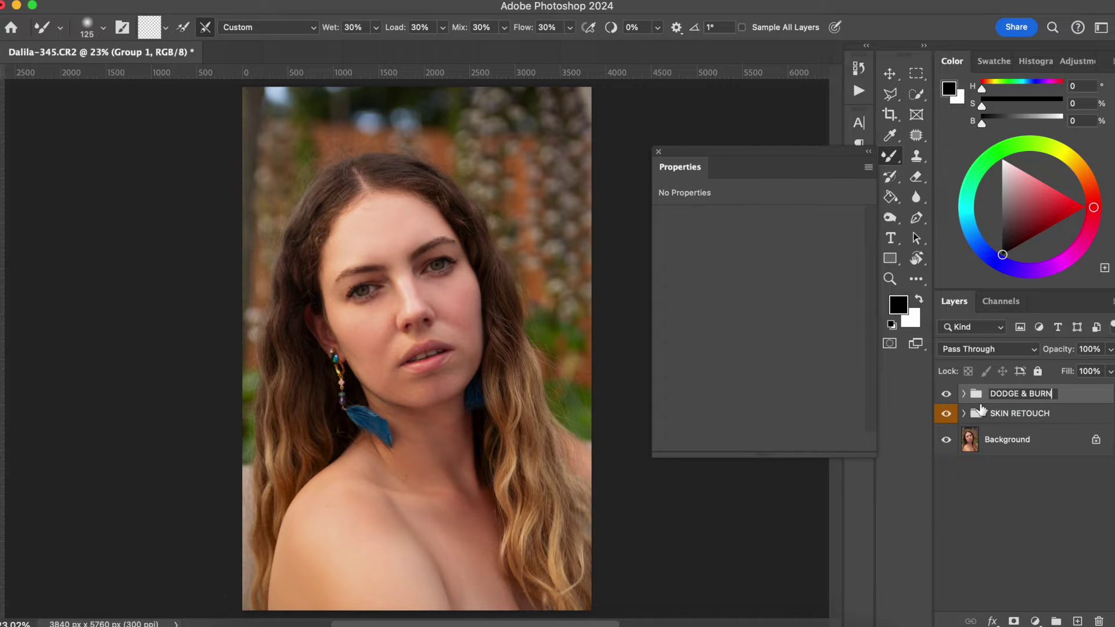
key("Return")
left_click(658, 151)
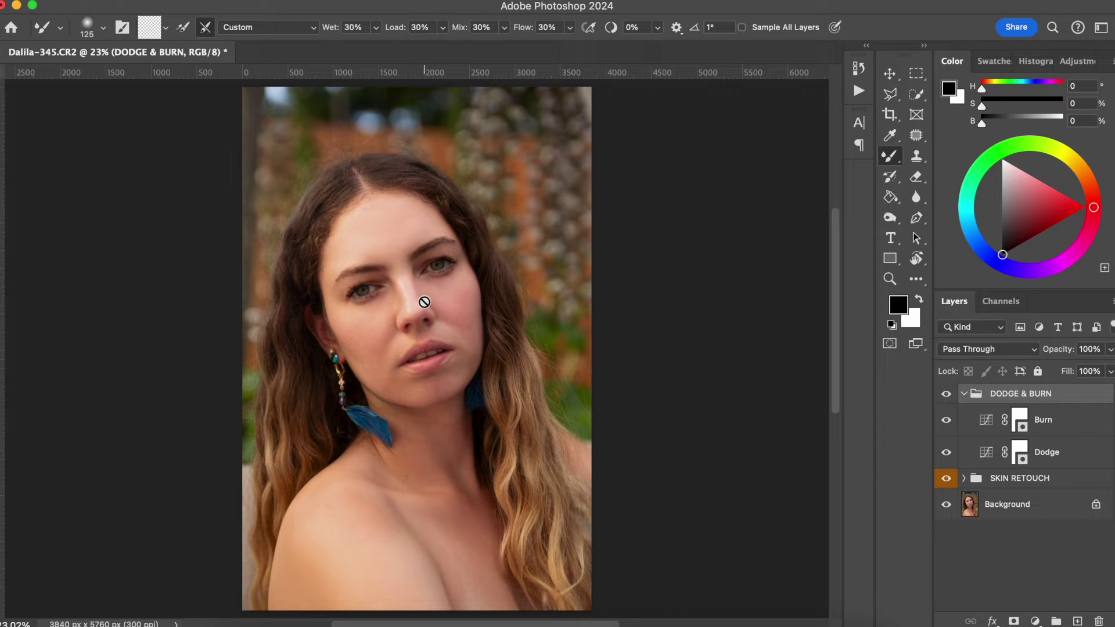
Invert the layer masks of both the Burn and Dodge layers to black so their curves effects are hidden
left_click(1019, 420)
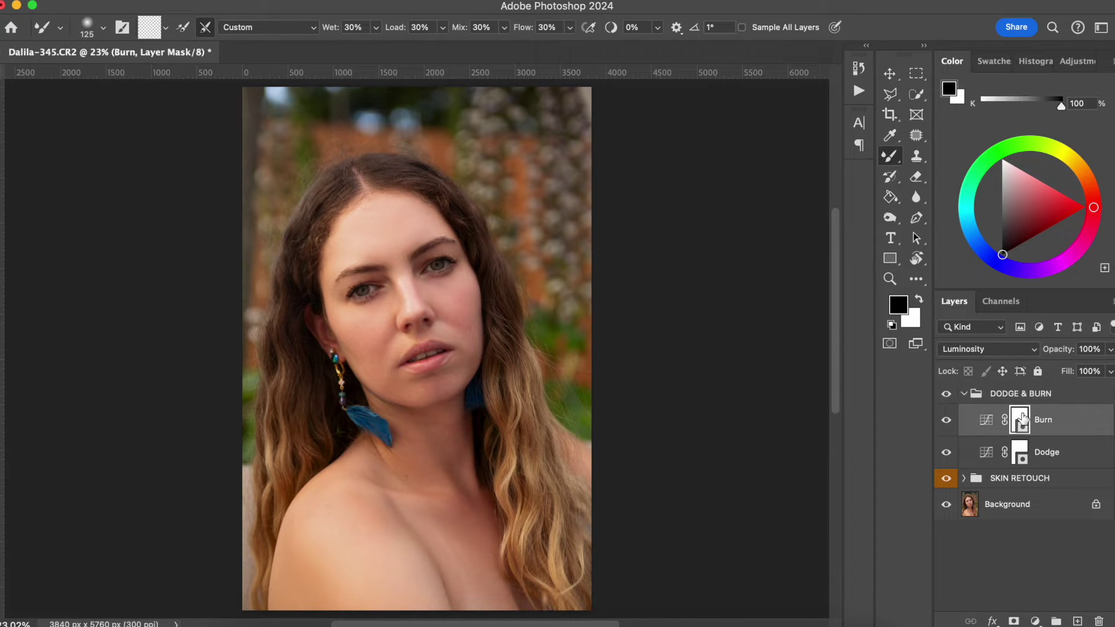
key("super+i")
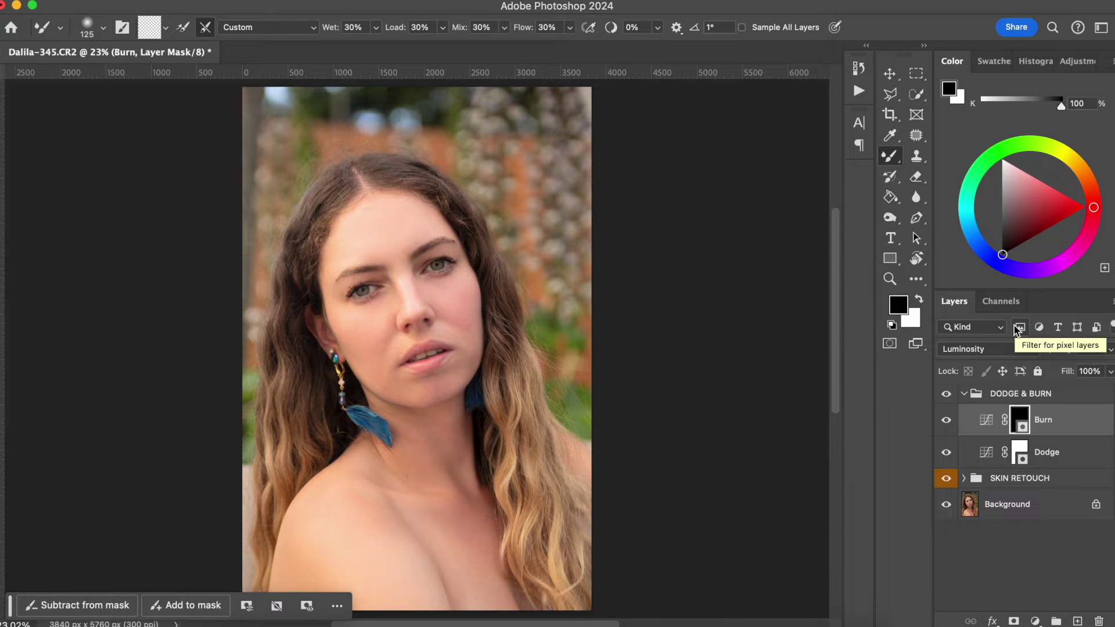
left_click(1019, 450)
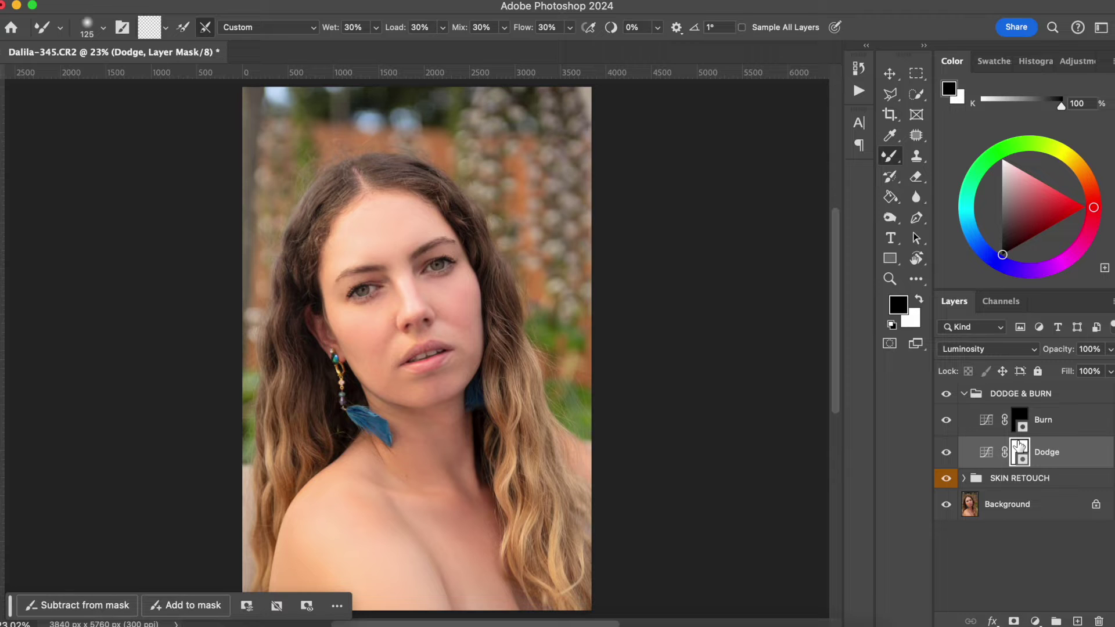
key("super+i")
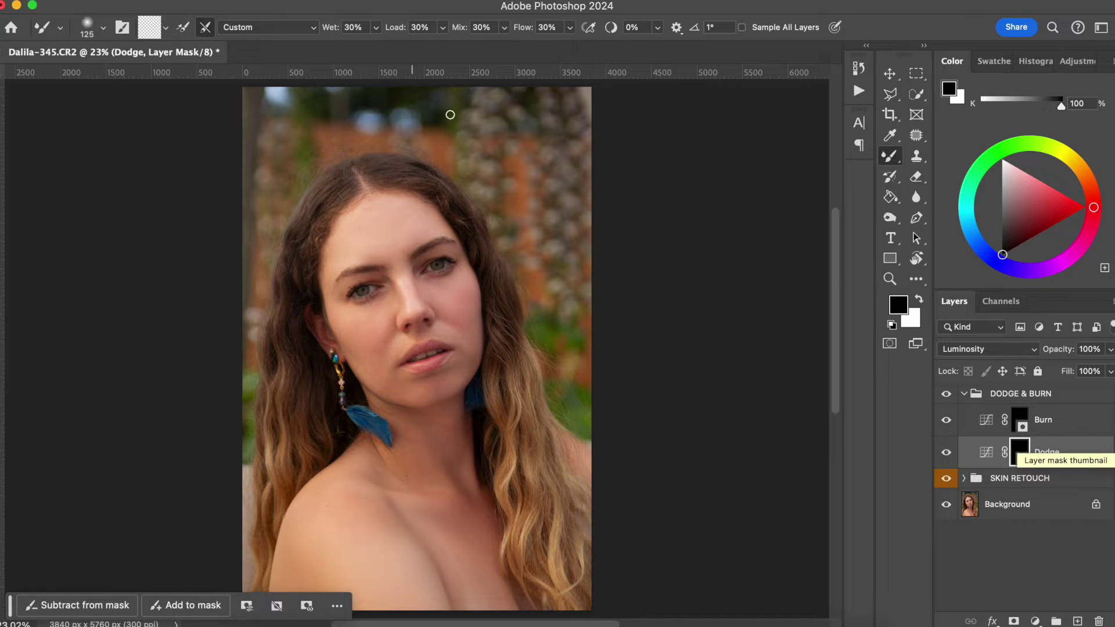
left_click(947, 395)
left_click(951, 396)
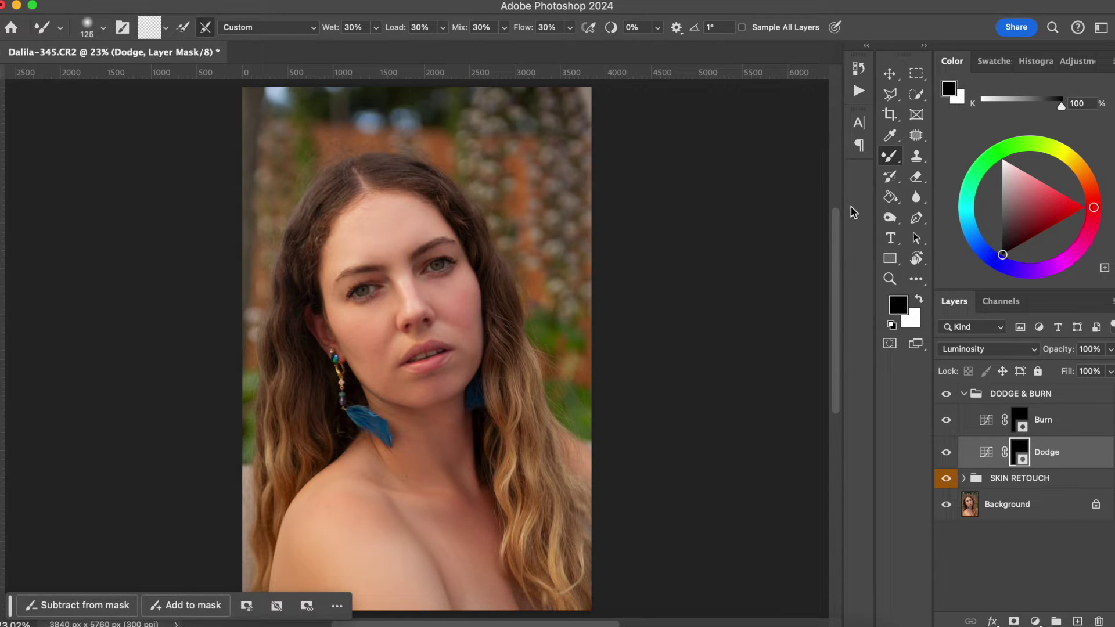
Switch from the Mixer Brush to the regular Brush tool and set its opacity to 3%
left_click_drag(892, 156, 944, 156)
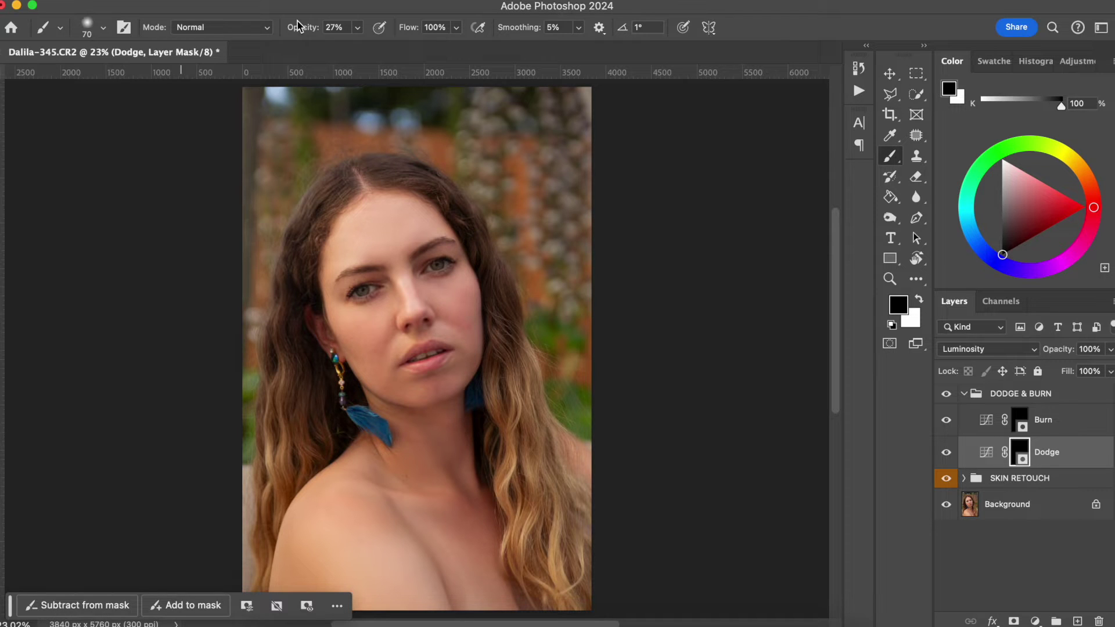
left_click(343, 28)
type("3")
key("Return")
left_click(103, 28)
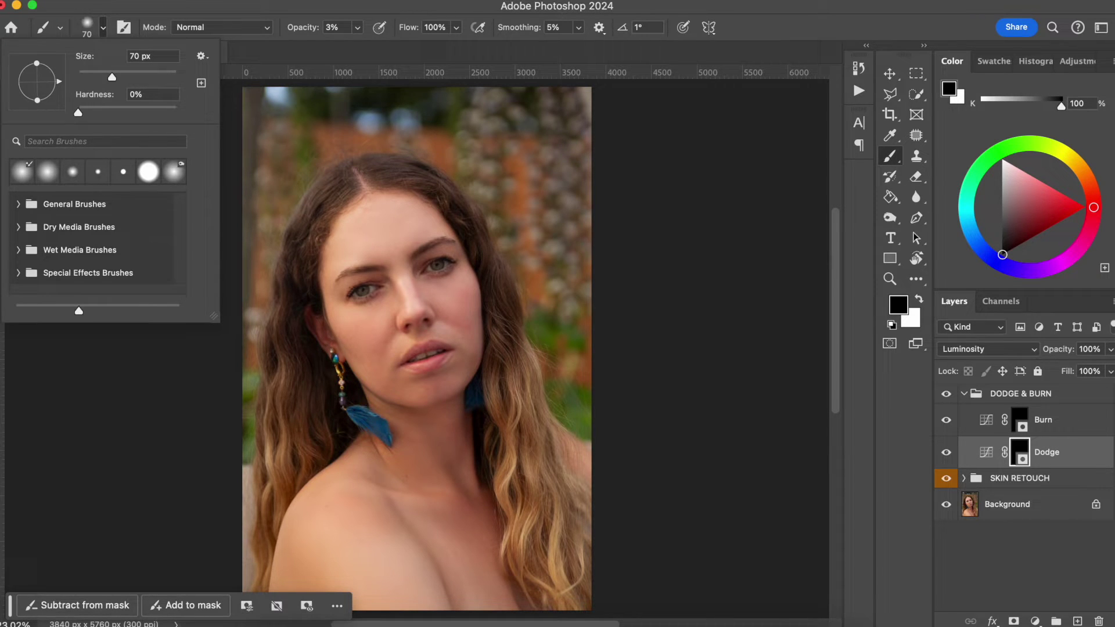
key("Escape")
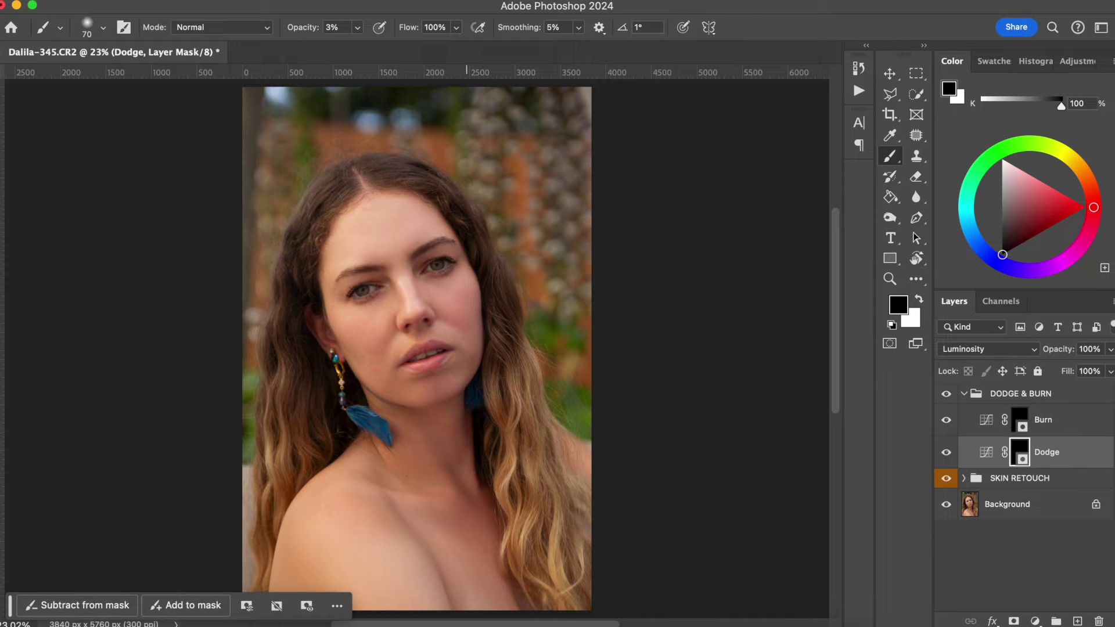
Collapse the DODGE & BURN group and add a new empty layer above it
key("super+plus")
key("super+plus")
key("super+plus")
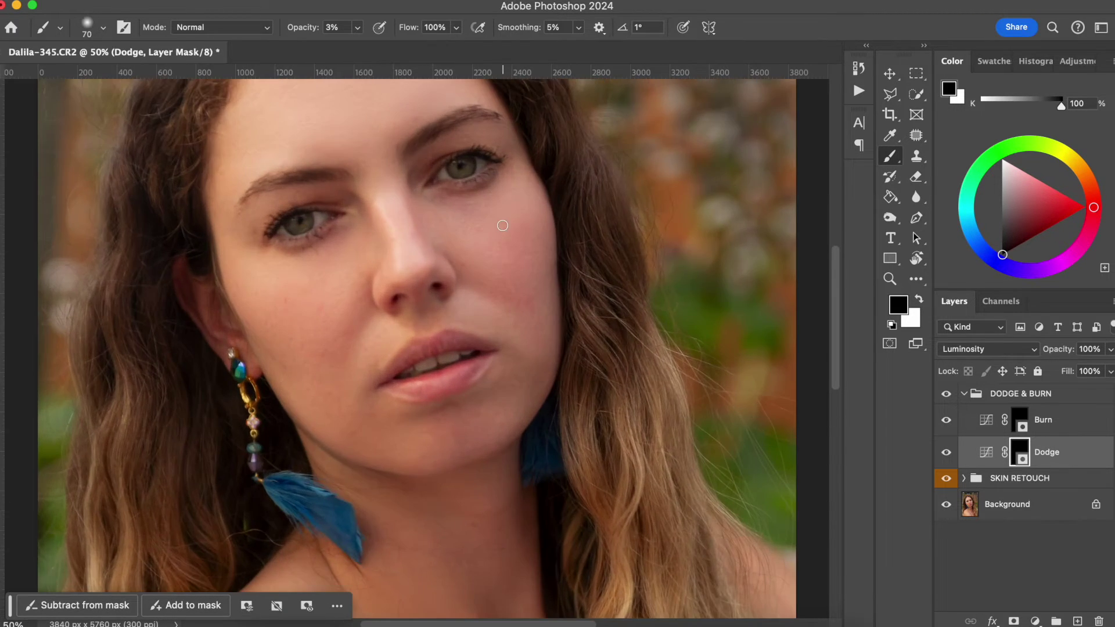
scroll(525, 413, "up", 5)
scroll(525, 414, "left", 5)
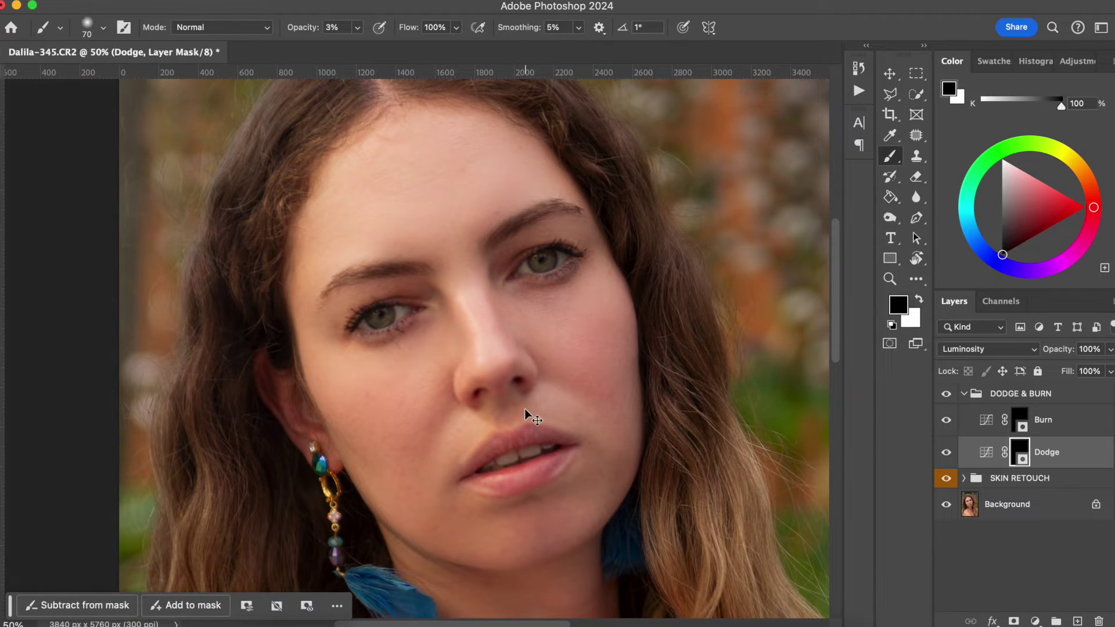
scroll(526, 414, "down", 1)
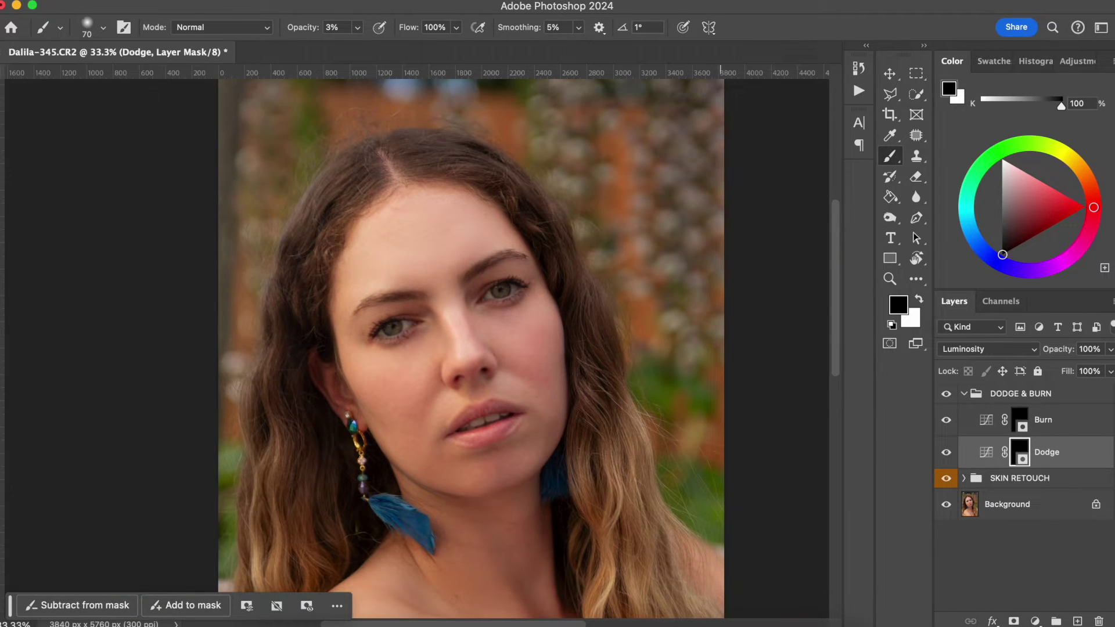
left_click(964, 394)
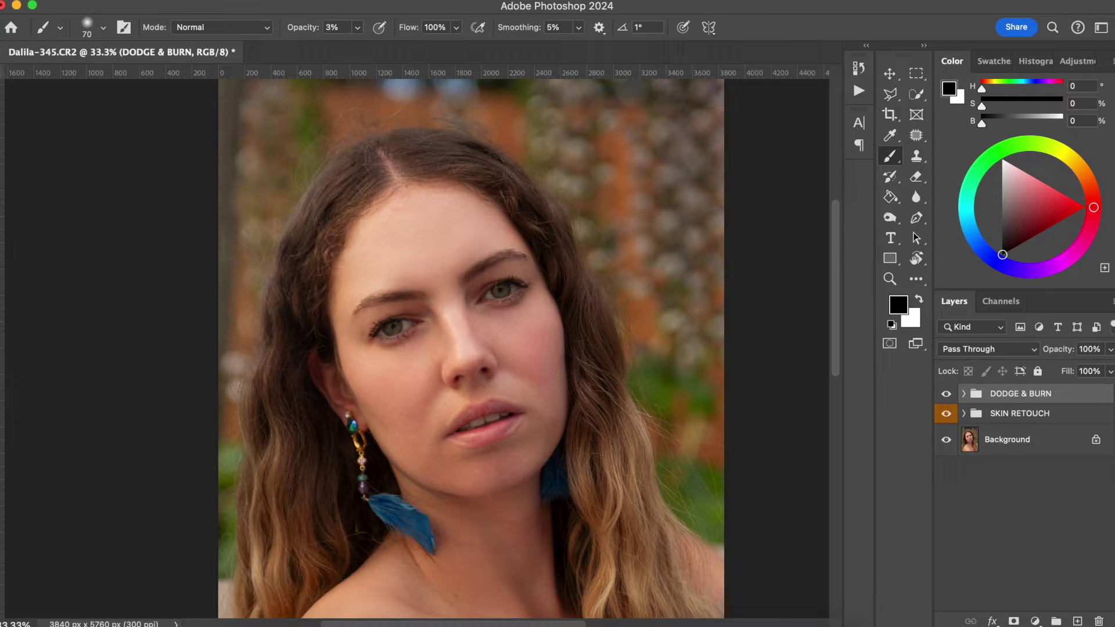
left_click(1077, 621)
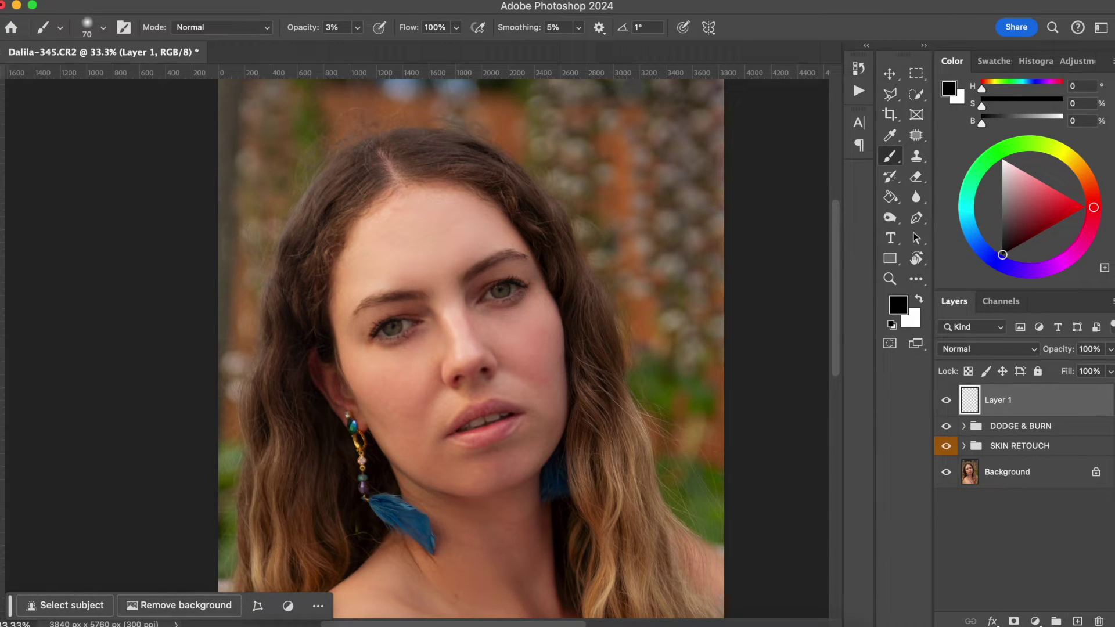
Set the foreground color to a saturated blue-violet with a hue of 253°
left_click(897, 305)
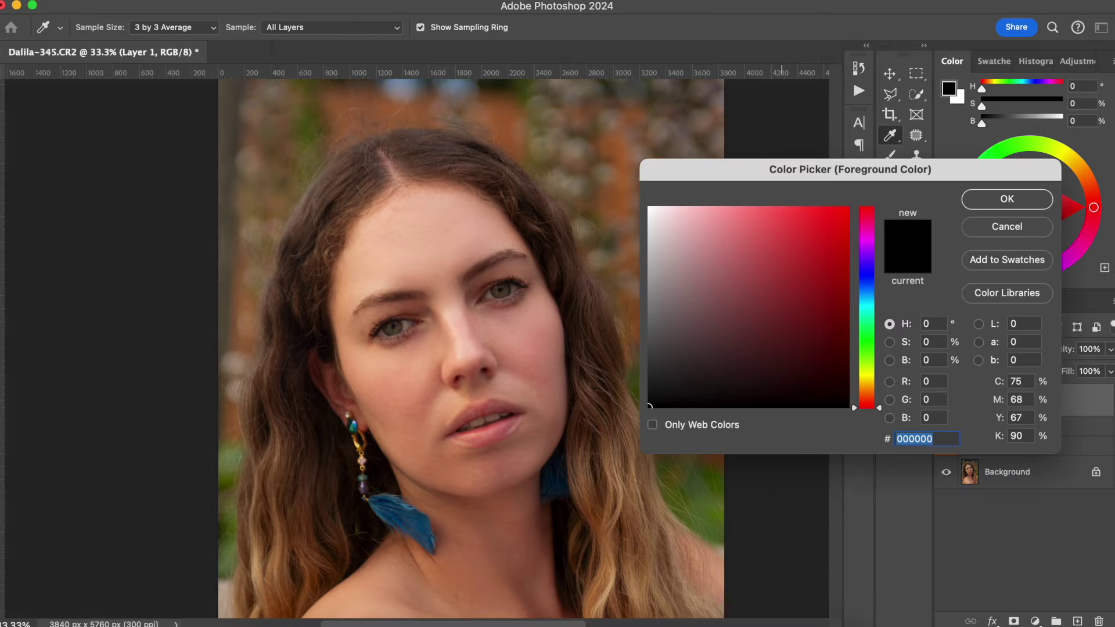
left_click_drag(866, 253, 866, 266)
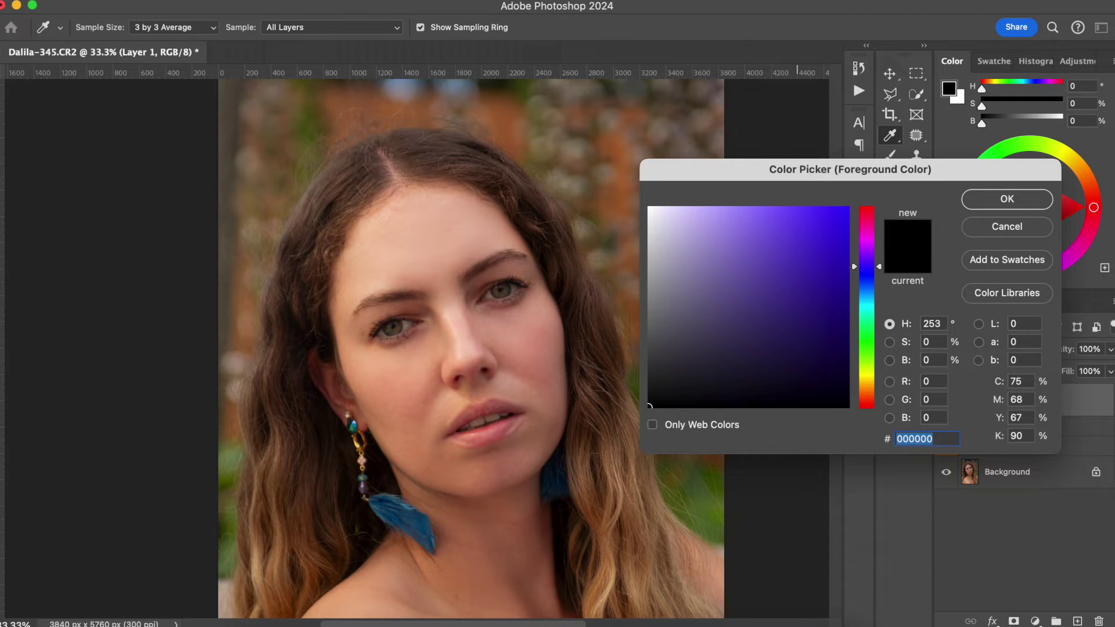
left_click(822, 225)
key("Return")
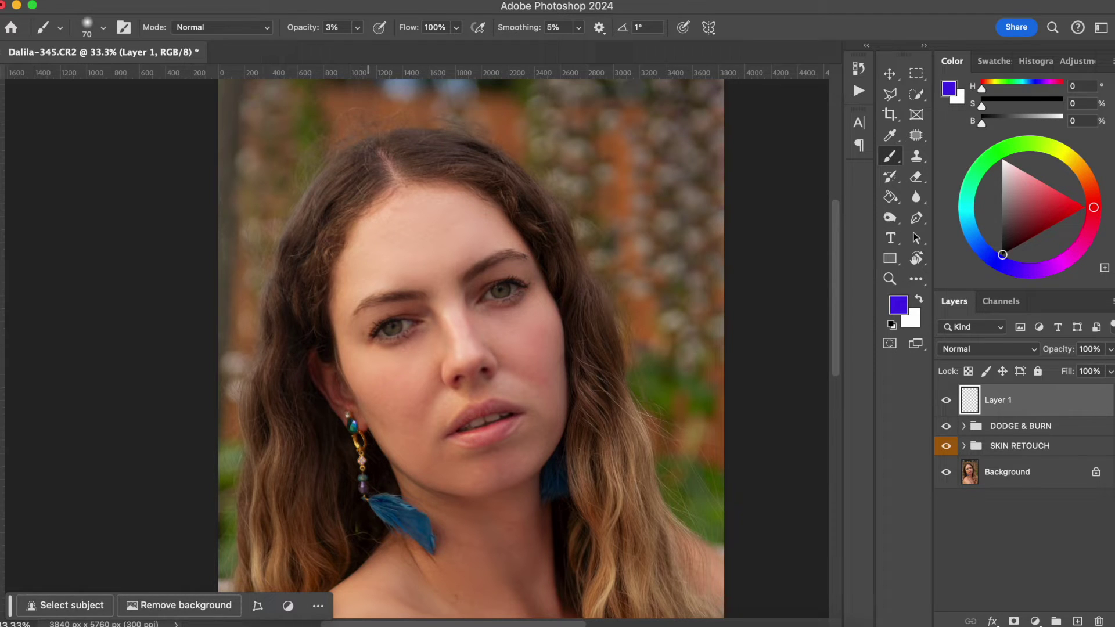
Paint blue-violet contour marks on both outer cheeks and along both sides of the nose with a size 125 brush at 100% opacity
key("bracketright")
key("bracketright")
key("bracketright")
key("bracketright")
key("0")
mouse_move(342, 360)
left_mouse_down()
mouse_move(360, 398)
mouse_move(390, 419)
left_mouse_up()
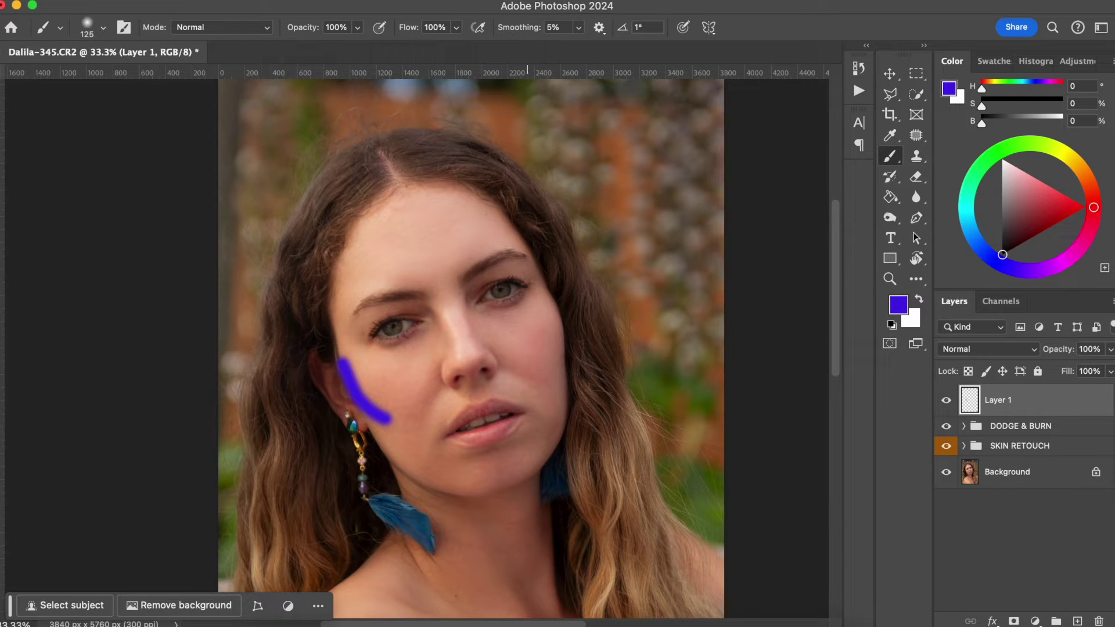
left_click_drag(558, 308, 557, 367)
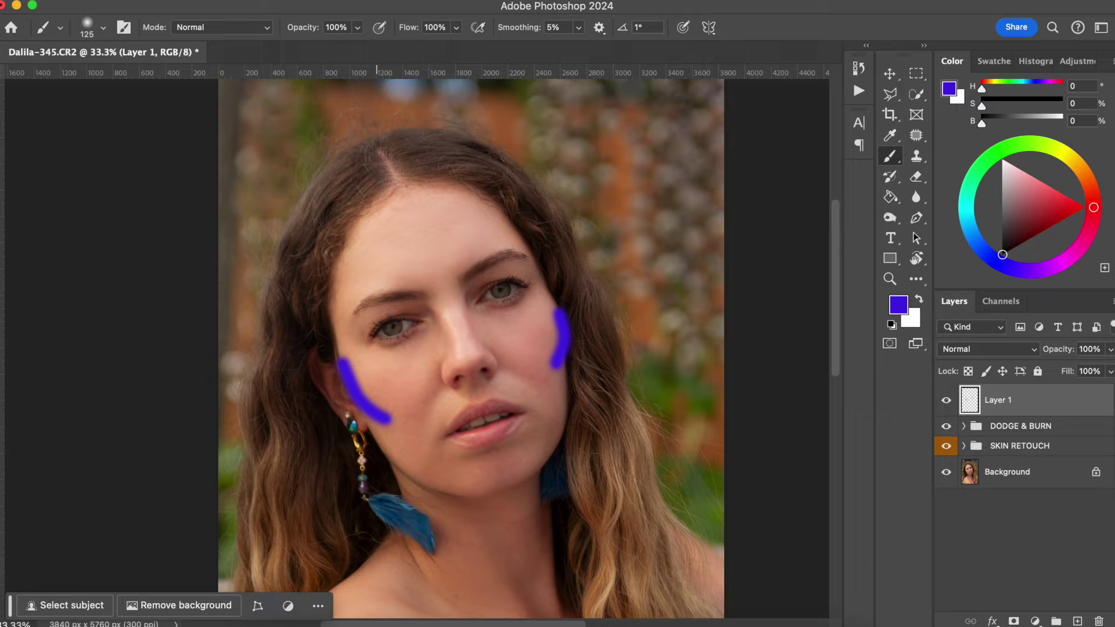
left_click_drag(432, 310, 456, 360)
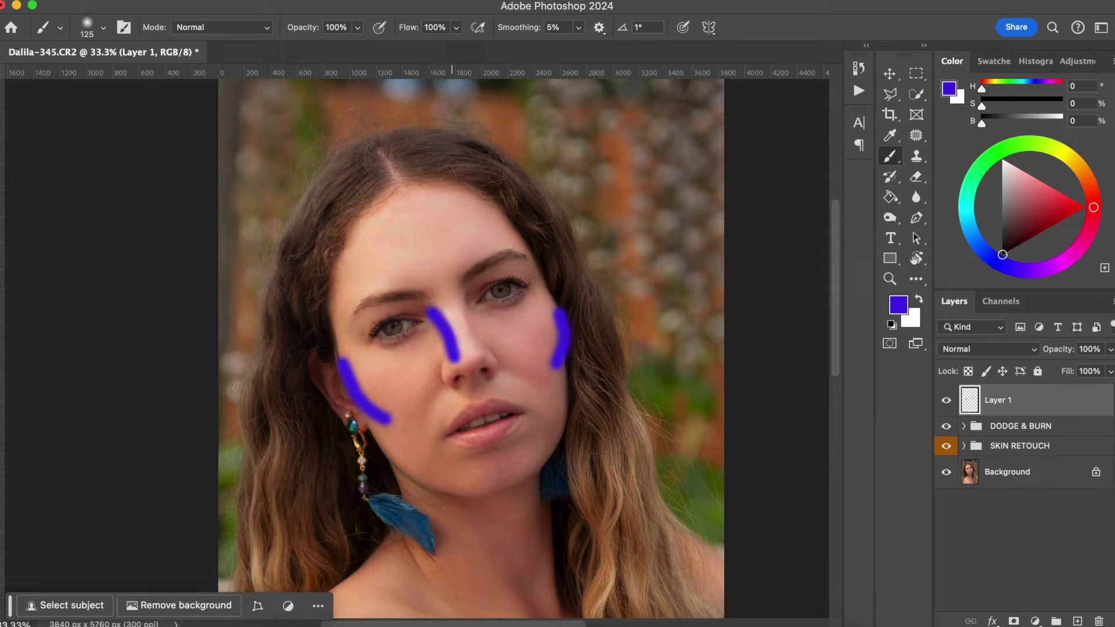
left_click_drag(465, 286, 478, 348)
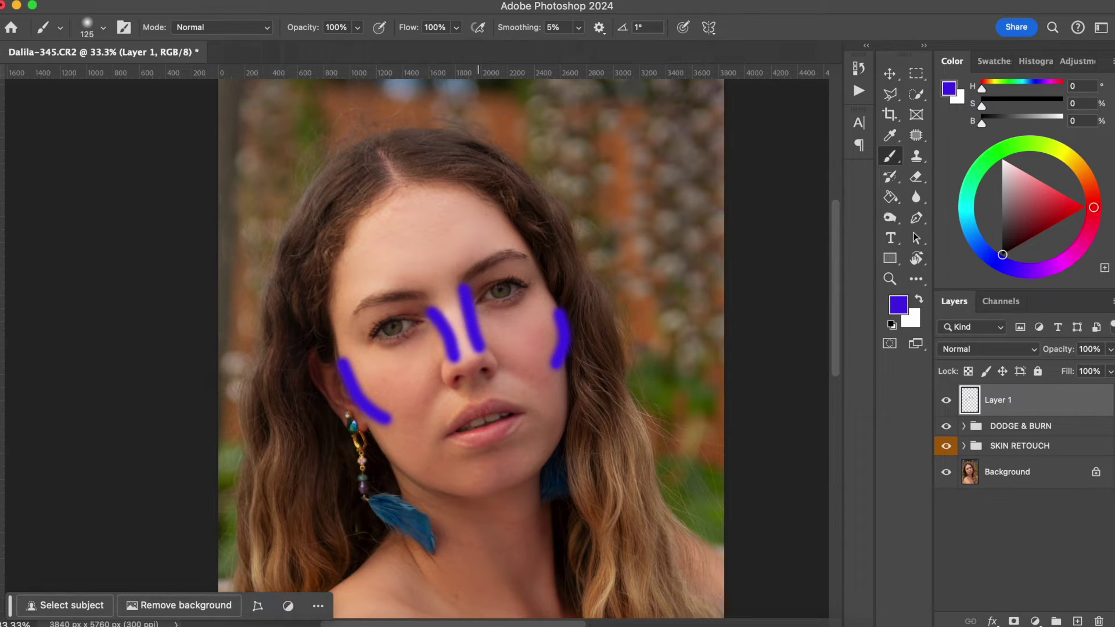
Paint blue-violet contour lines along the whole jawline and across the hairline at the top of the forehead
mouse_move(378, 448)
left_mouse_down()
mouse_move(422, 486)
mouse_move(494, 496)
mouse_move(541, 473)
mouse_move(567, 398)
left_mouse_up()
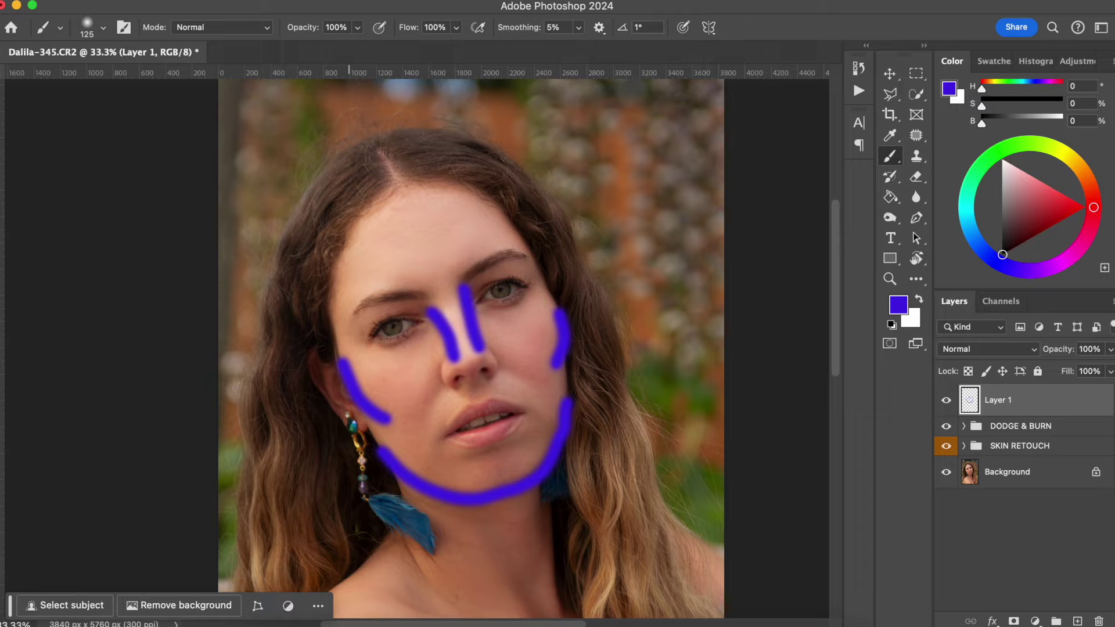
mouse_move(341, 263)
left_mouse_down()
mouse_move(392, 198)
mouse_move(430, 190)
mouse_move(492, 201)
left_mouse_up()
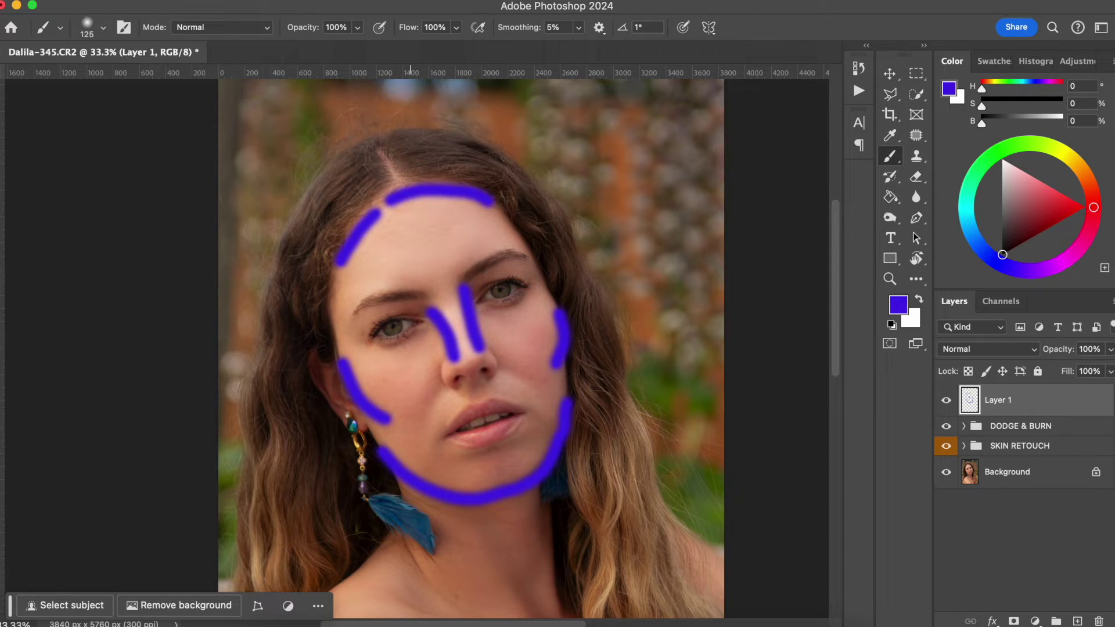
left_click_drag(367, 216, 398, 199)
Set the foreground color to magenta and mark highlight areas on the nose bridge and as triangles under both eyes
left_click(898, 304)
left_click_drag(866, 266, 866, 235)
key("Return")
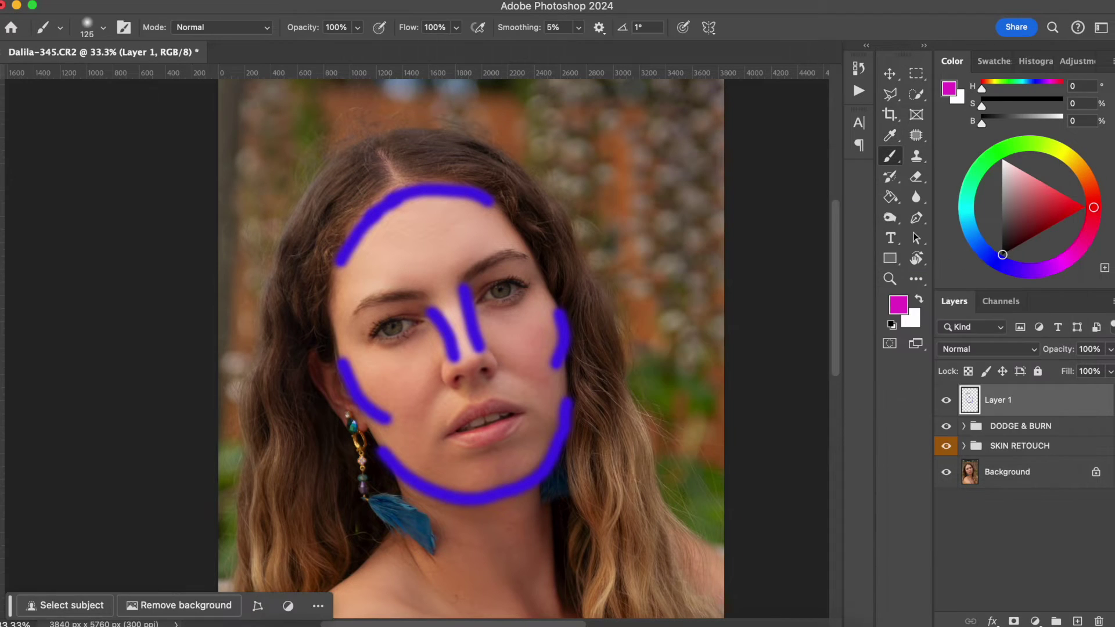
left_click_drag(448, 299, 471, 355)
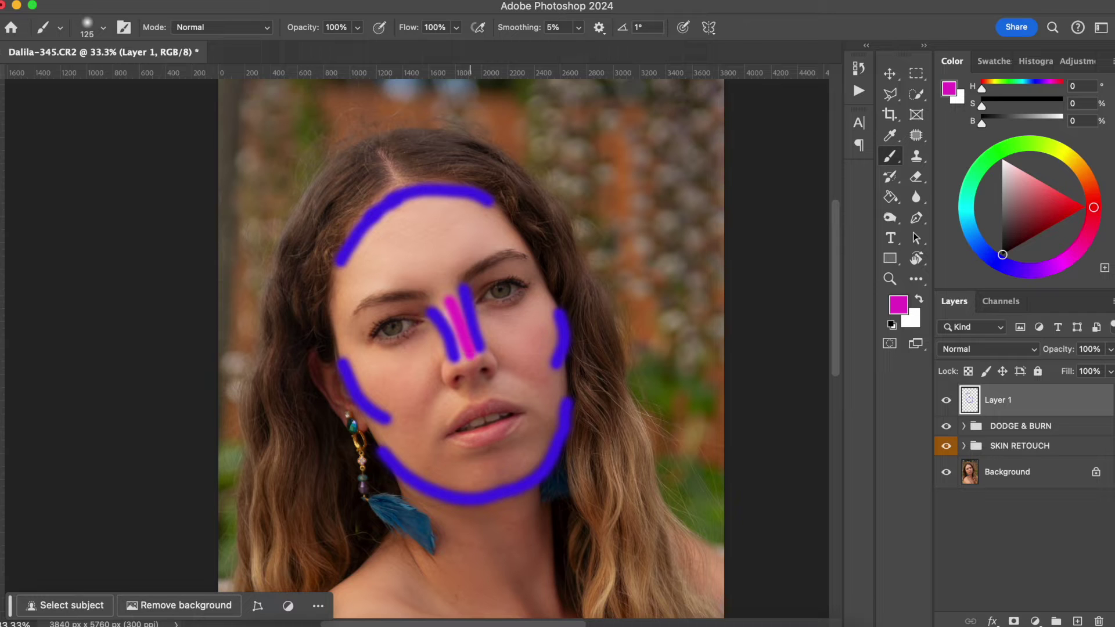
mouse_move(365, 351)
left_mouse_down()
mouse_move(428, 347)
mouse_move(417, 391)
mouse_move(365, 352)
left_mouse_up()
mouse_move(493, 325)
left_mouse_down()
mouse_move(541, 298)
mouse_move(526, 340)
mouse_move(540, 345)
mouse_move(543, 299)
left_mouse_up()
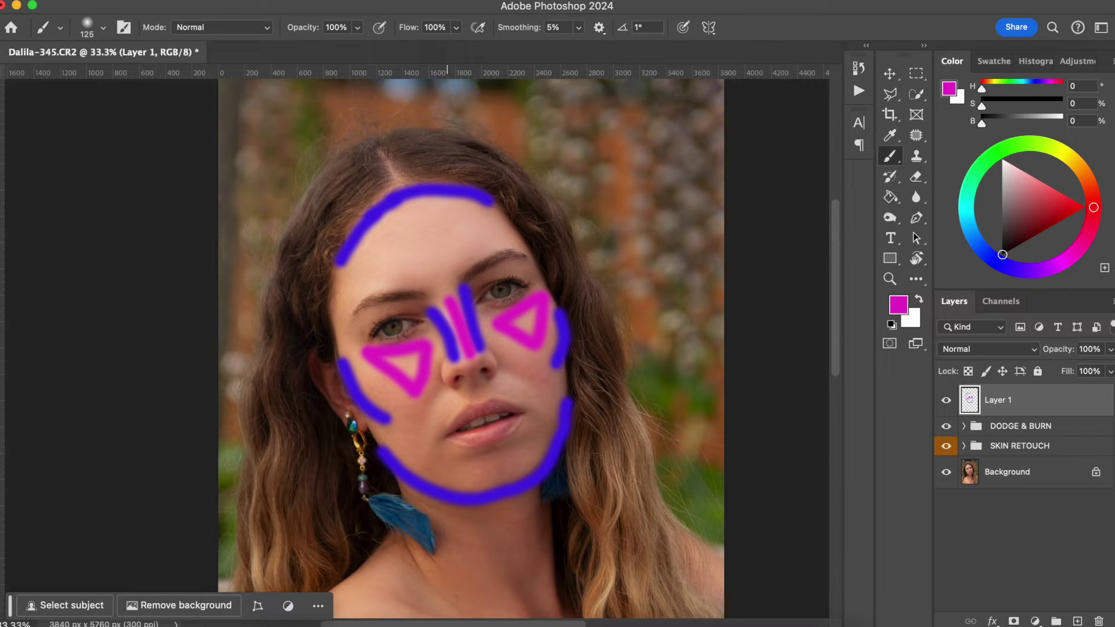
Paint magenta highlight marks above the mouth corners, along both lower cheeks, across the mid-forehead and on the chin
left_click_drag(455, 394, 445, 420)
left_click_drag(497, 383, 526, 393)
left_click_drag(377, 429, 413, 446)
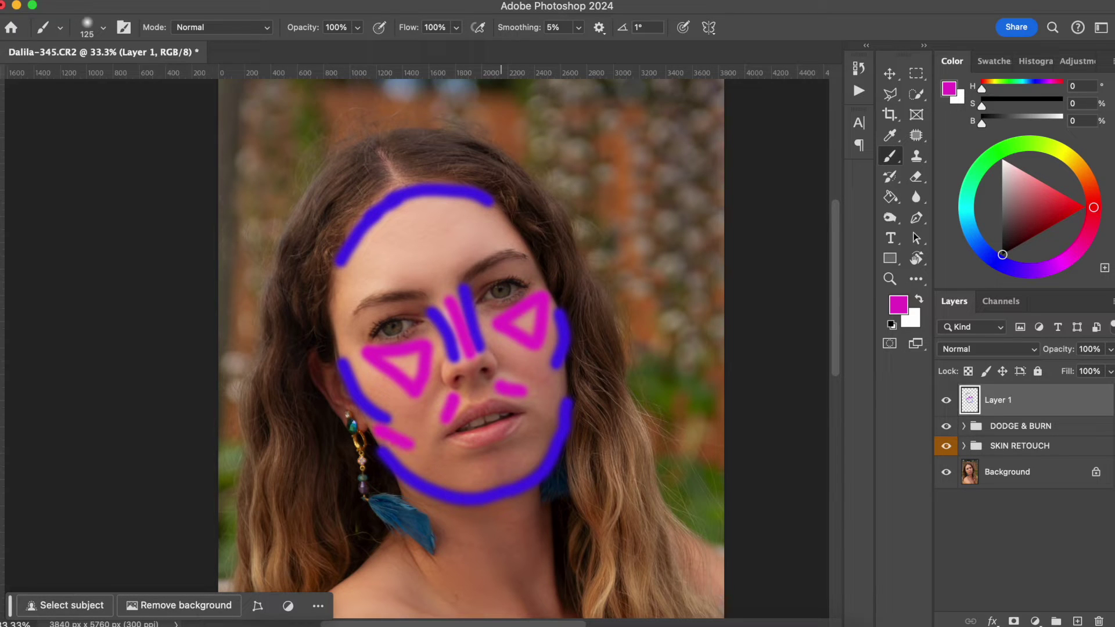
left_click_drag(560, 378, 551, 407)
mouse_move(392, 249)
left_mouse_down()
mouse_move(443, 228)
mouse_move(411, 260)
mouse_move(443, 247)
mouse_move(426, 275)
mouse_move(460, 264)
left_mouse_up()
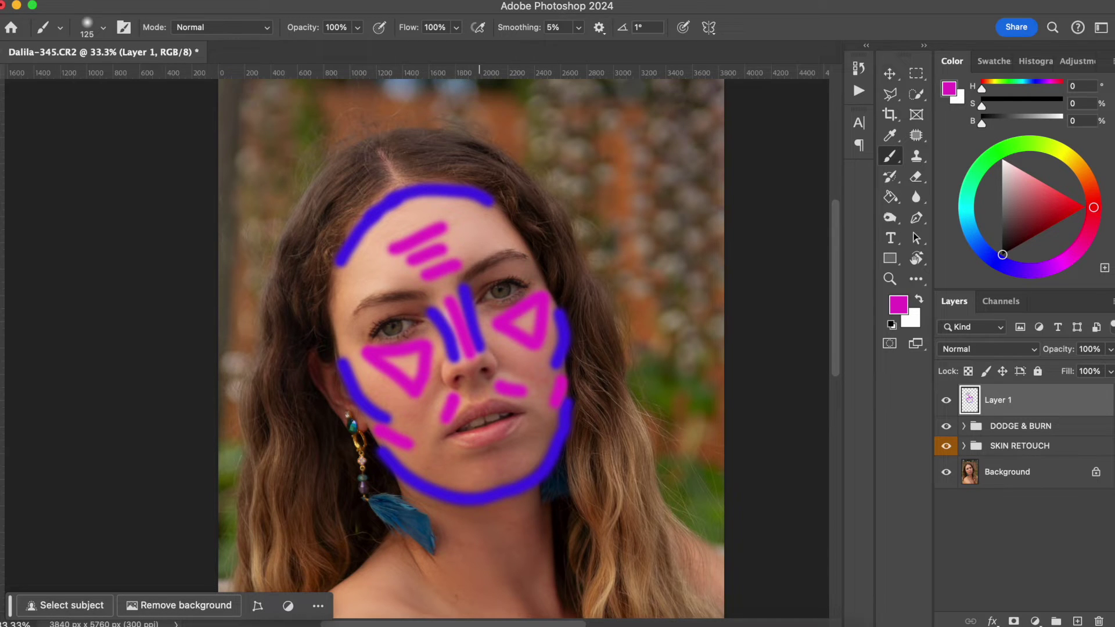
left_click_drag(475, 462, 515, 451)
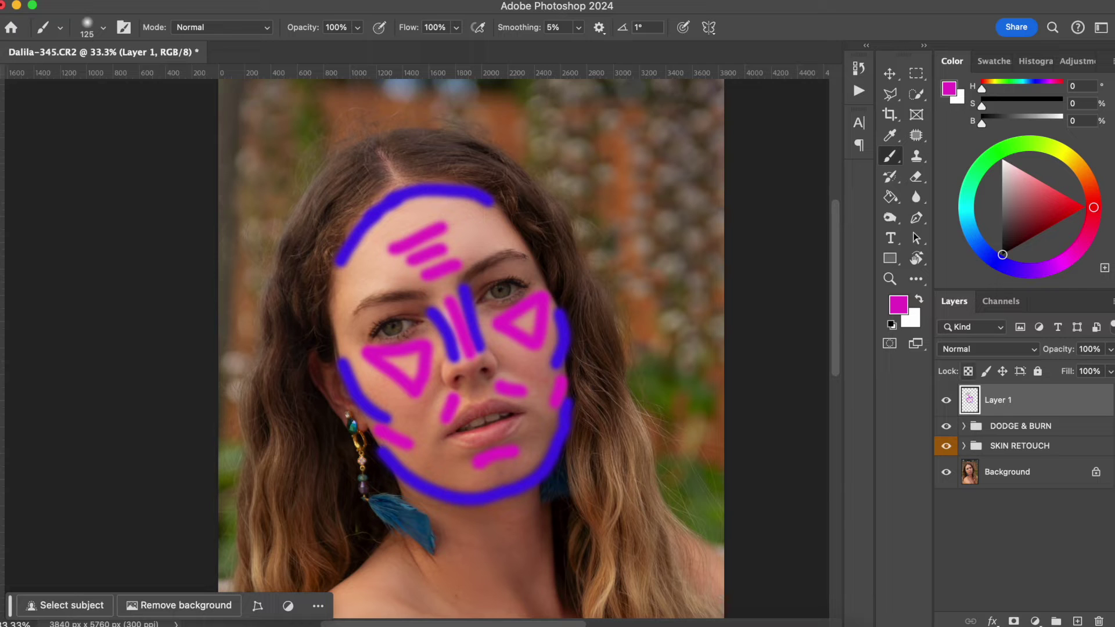
Delete Layer 1 with the painted contour and highlight marks
mouse_move(986, 401)
left_mouse_down()
mouse_move(995, 505)
mouse_move(981, 614)
mouse_move(1098, 621)
left_mouse_up()
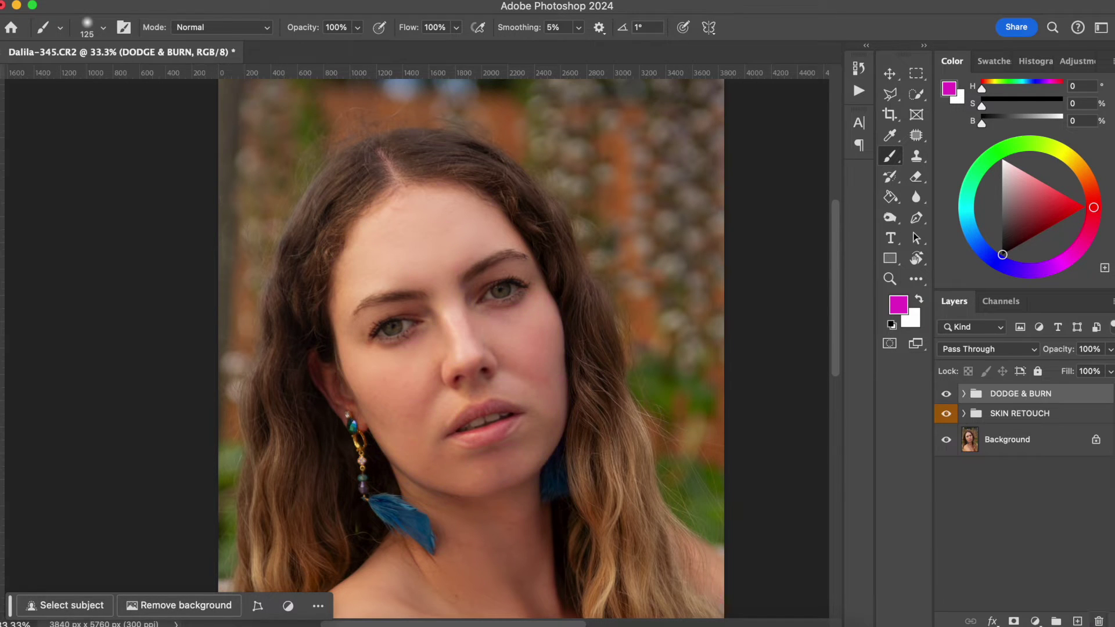
Expand the DODGE & BURN group, reset the colors with white as foreground, and set the brush opacity to 3%
left_click(963, 394)
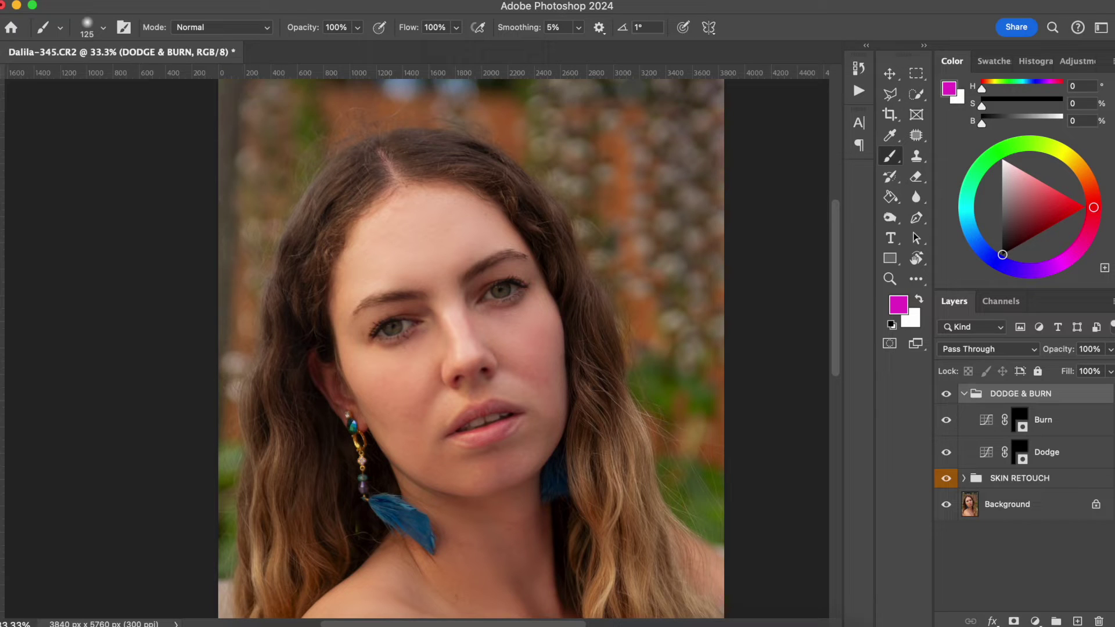
key("d")
key("x")
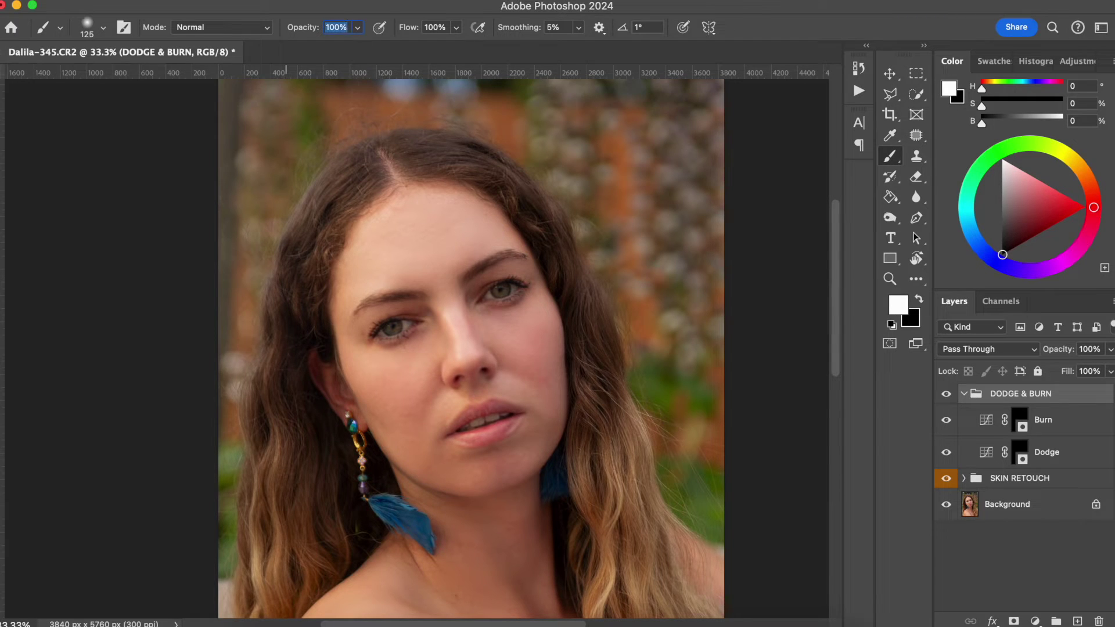
key("0")
key("3")
Move the Dodge layer above the Burn layer and reduce the brush size to 60
left_click(1022, 455)
left_click_drag(1062, 453, 1064, 413)
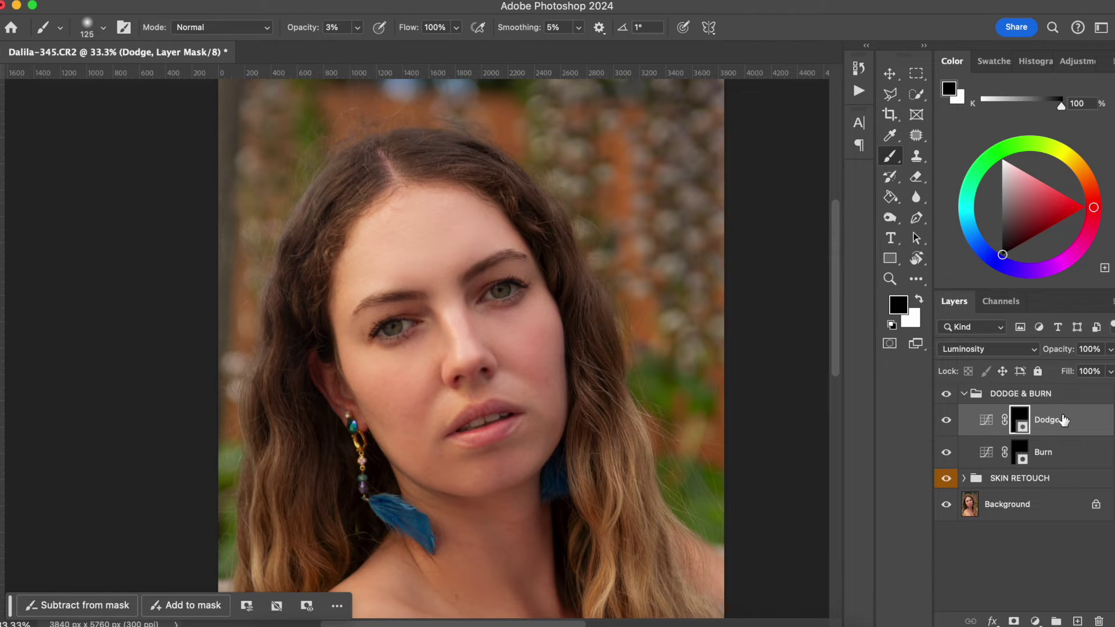
key("super+plus")
key("super+plus")
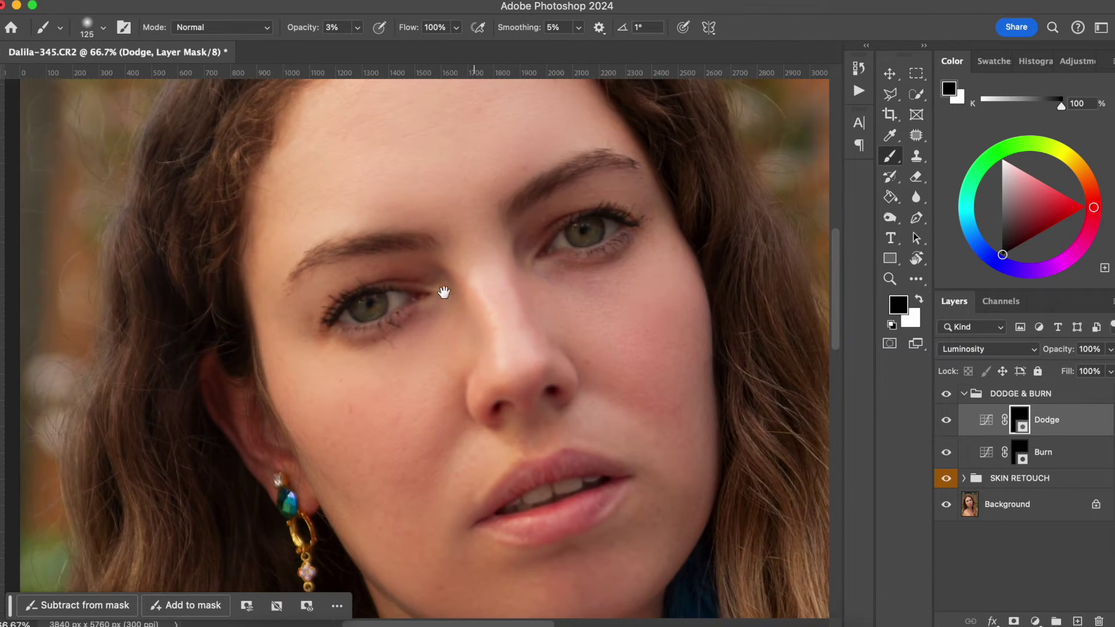
scroll(539, 400, "up", 2)
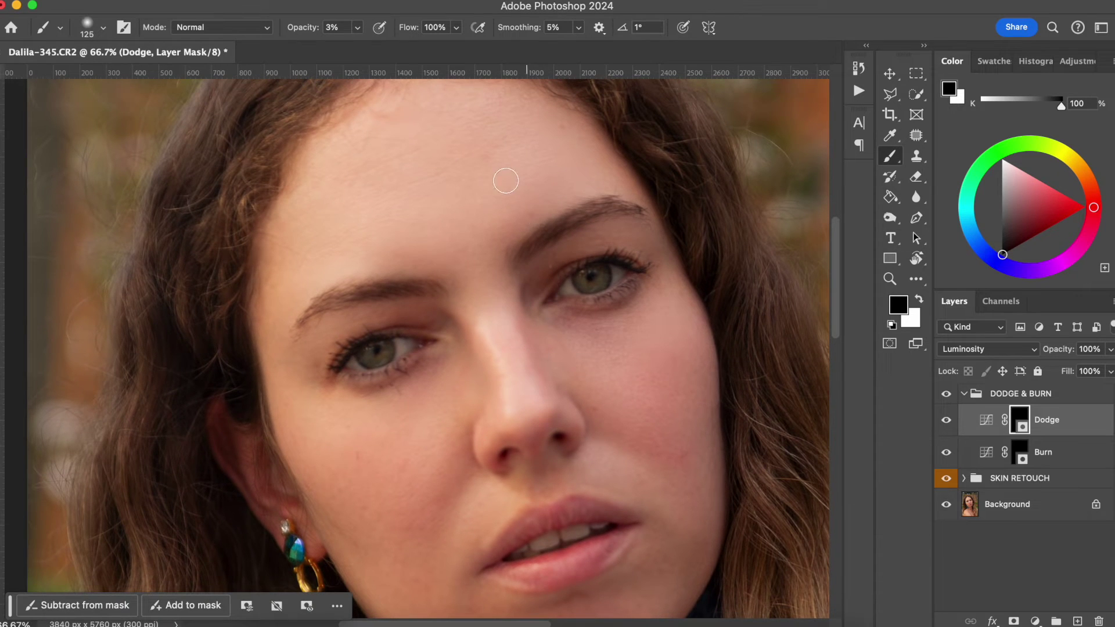
key("bracketleft")
key("bracketleft")
key("bracketleft")
key("bracketleft")
key("bracketleft")
Add a Black & White adjustment layer with default settings and place it above the DODGE & BURN group
left_click(1042, 394)
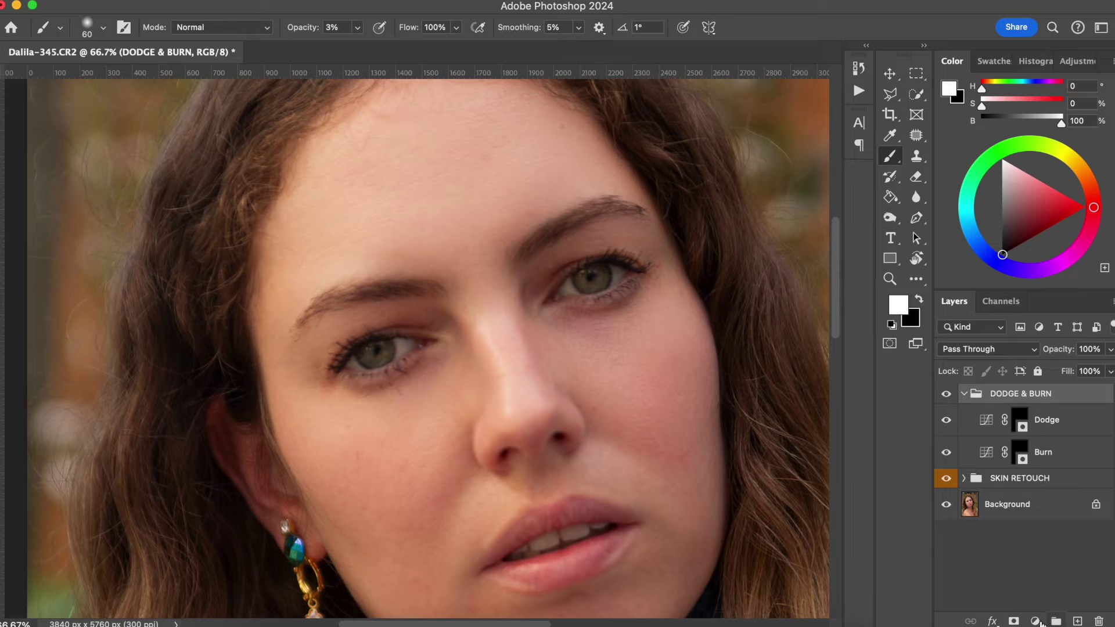
left_click(1035, 621)
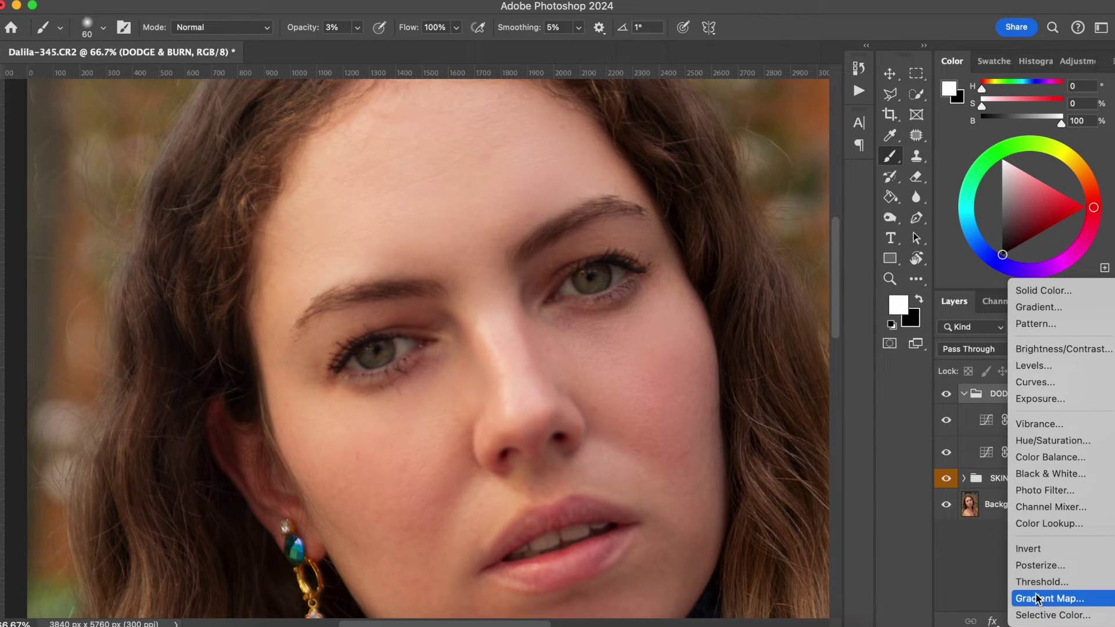
left_click(1057, 472)
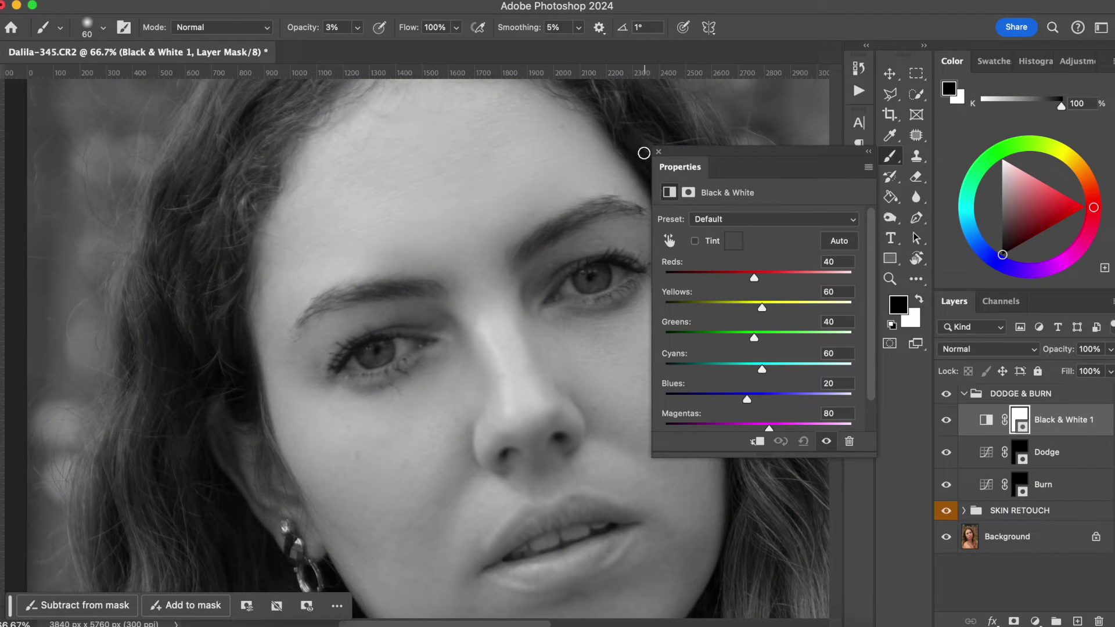
left_click(658, 153)
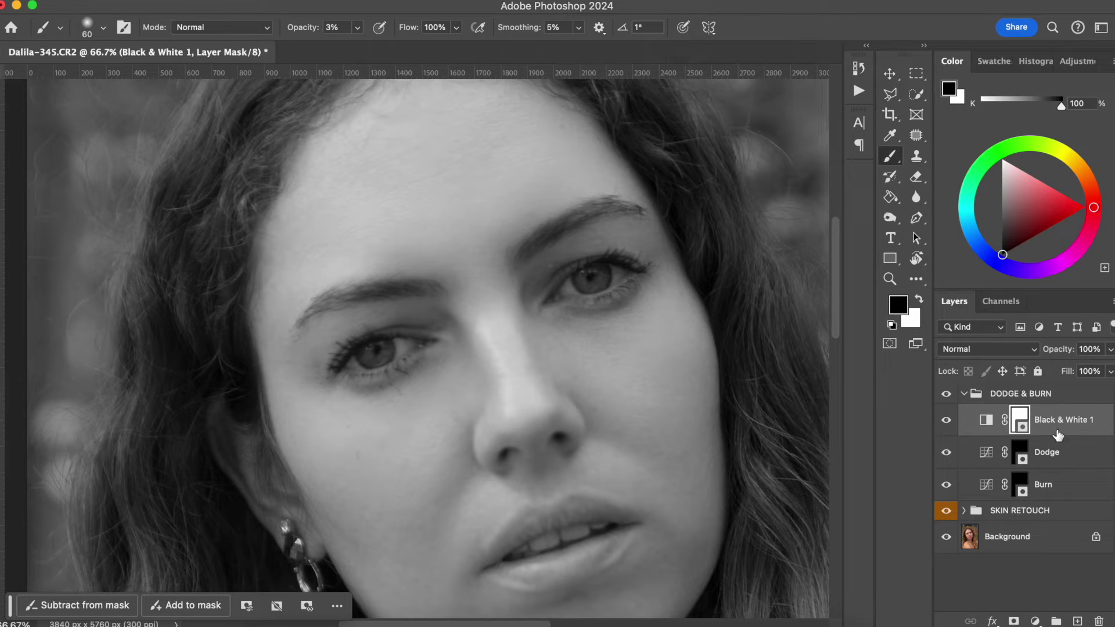
left_click_drag(1045, 422, 1057, 379)
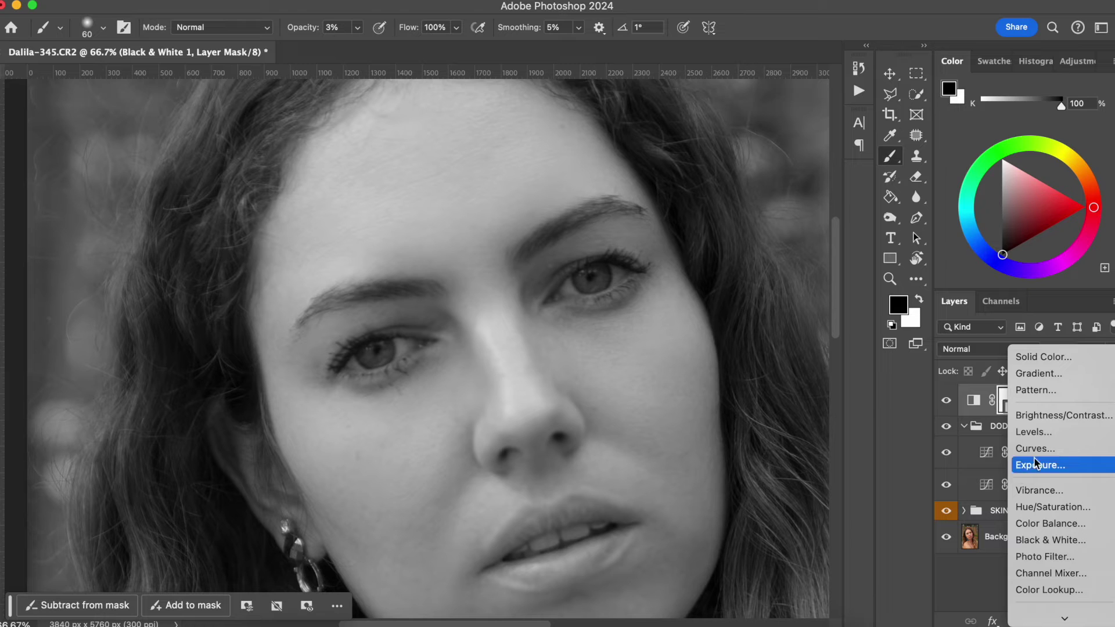
Add a Curves adjustment above the Black & White layer and bend its RGB curve down to strongly darken the image
left_click(1053, 448)
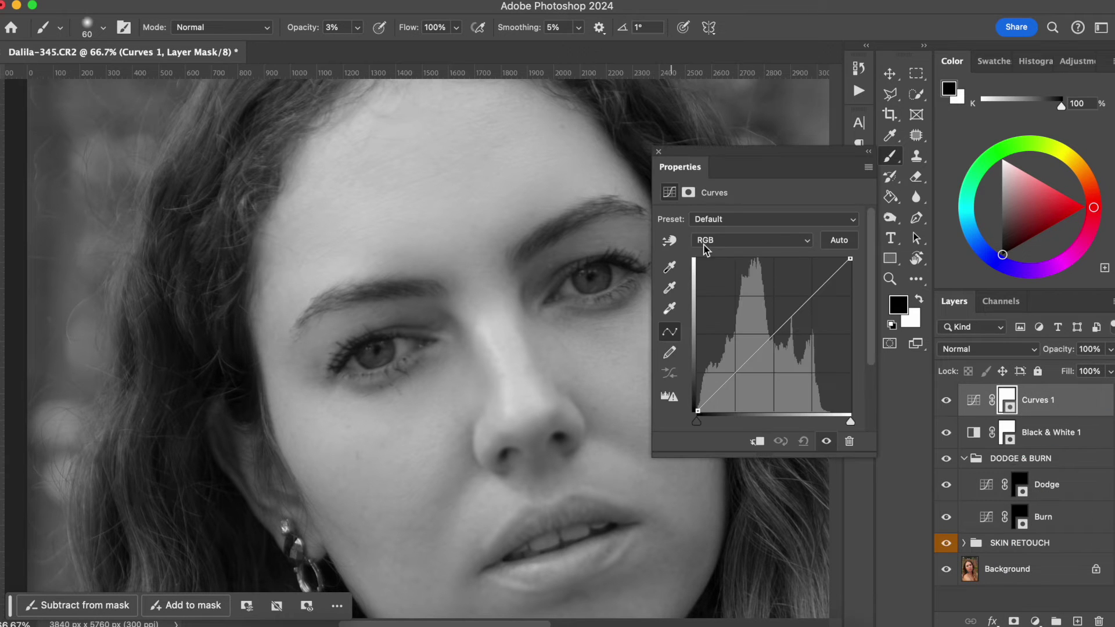
left_click_drag(784, 323, 818, 313)
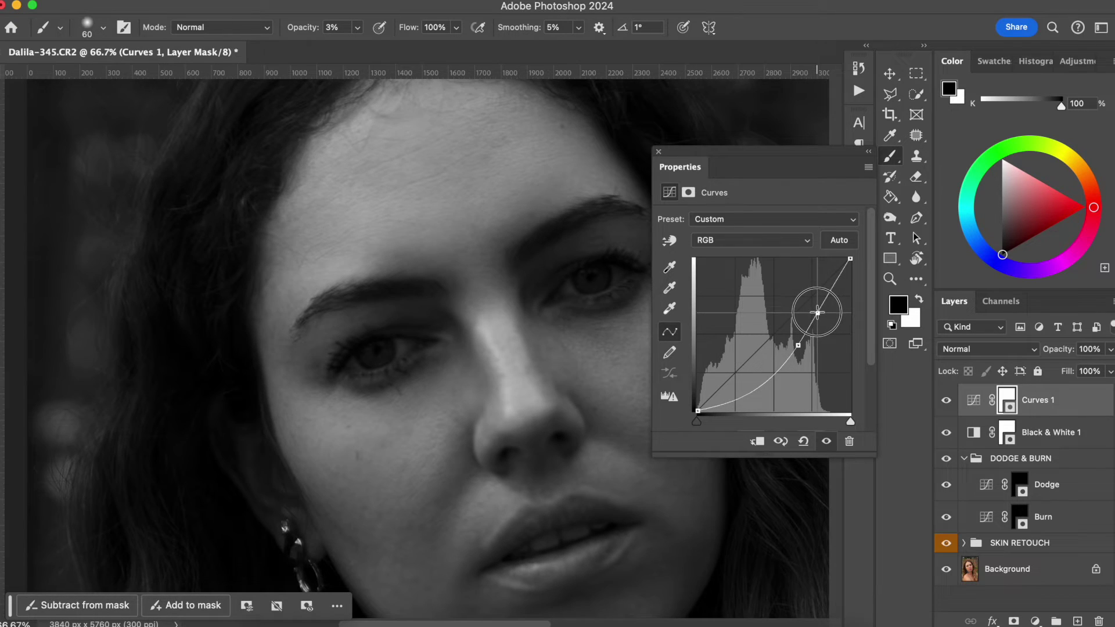
left_click(658, 152)
Group the Curves 1 and Black & White 1 layers and name the group GUIDE
left_click_drag(555, 423, 552, 361)
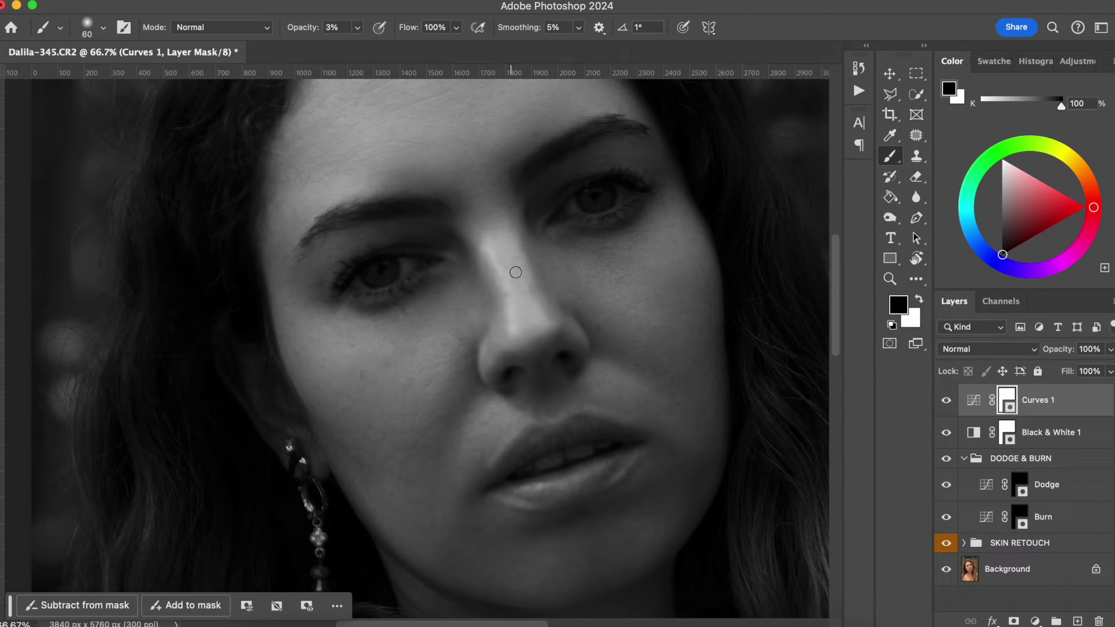
left_click(1048, 485)
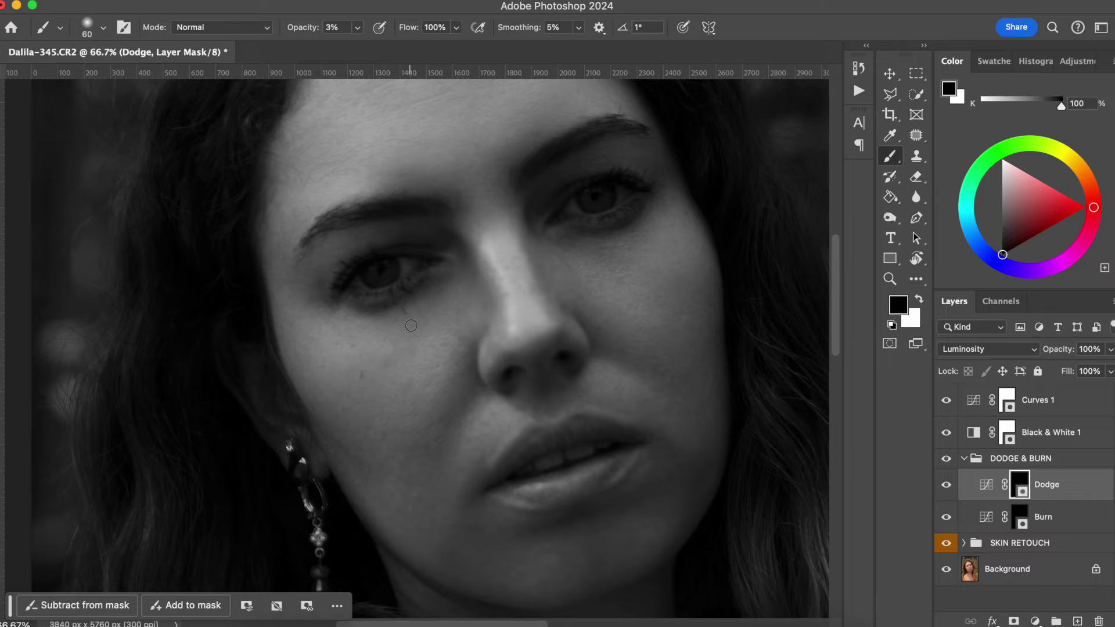
left_click(1069, 436)
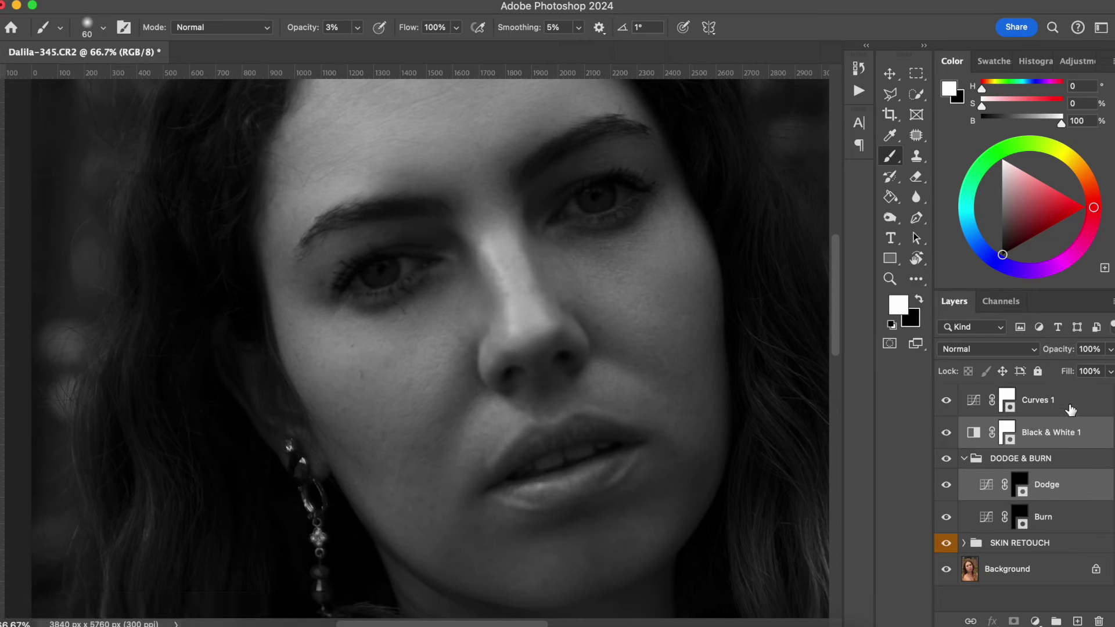
left_click(1070, 410)
left_click(1083, 432, "shift")
key("super+g")
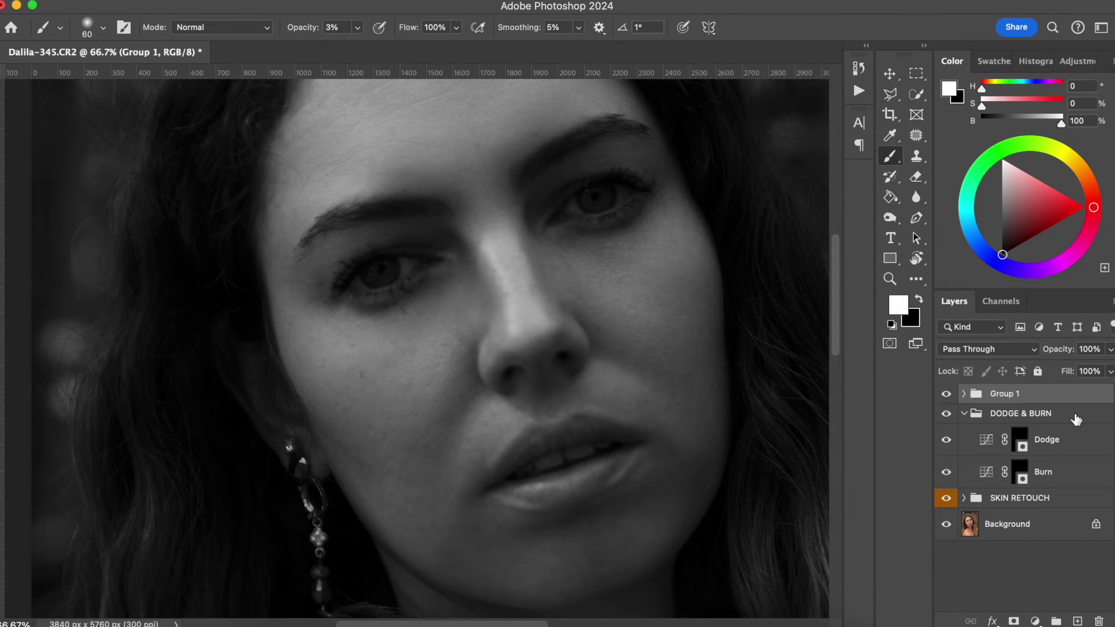
double_click(1003, 393)
type("GUIDE")
key("Return")
Compare the portrait with the GUIDE group hidden and shown, and inspect the adjustment layers inside it
left_click(945, 394)
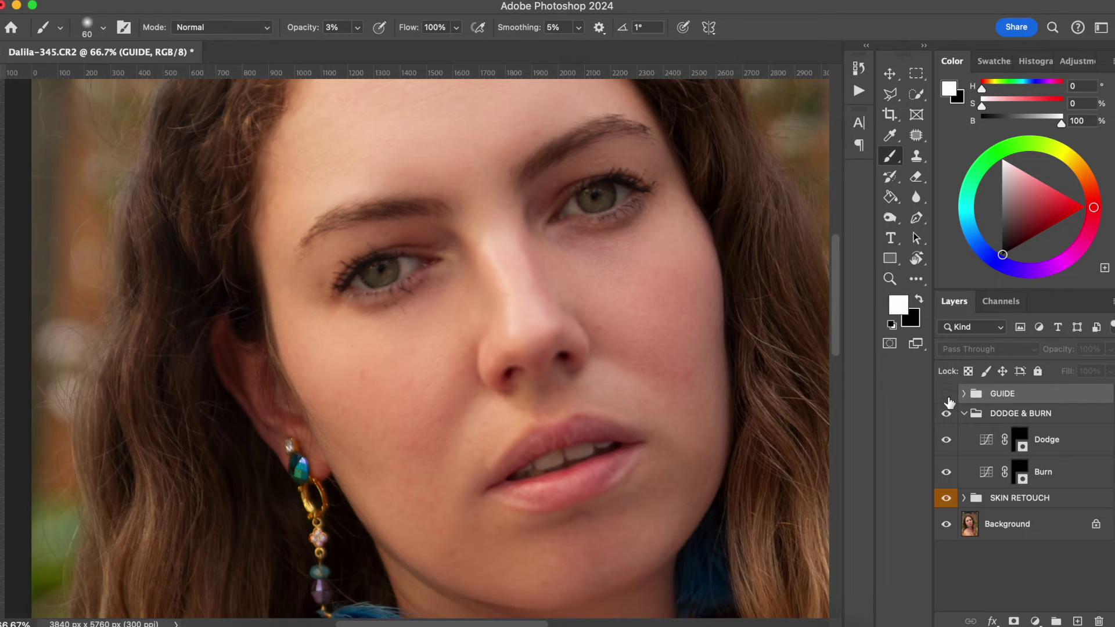
left_click(946, 393)
left_click(945, 393)
left_click(964, 393)
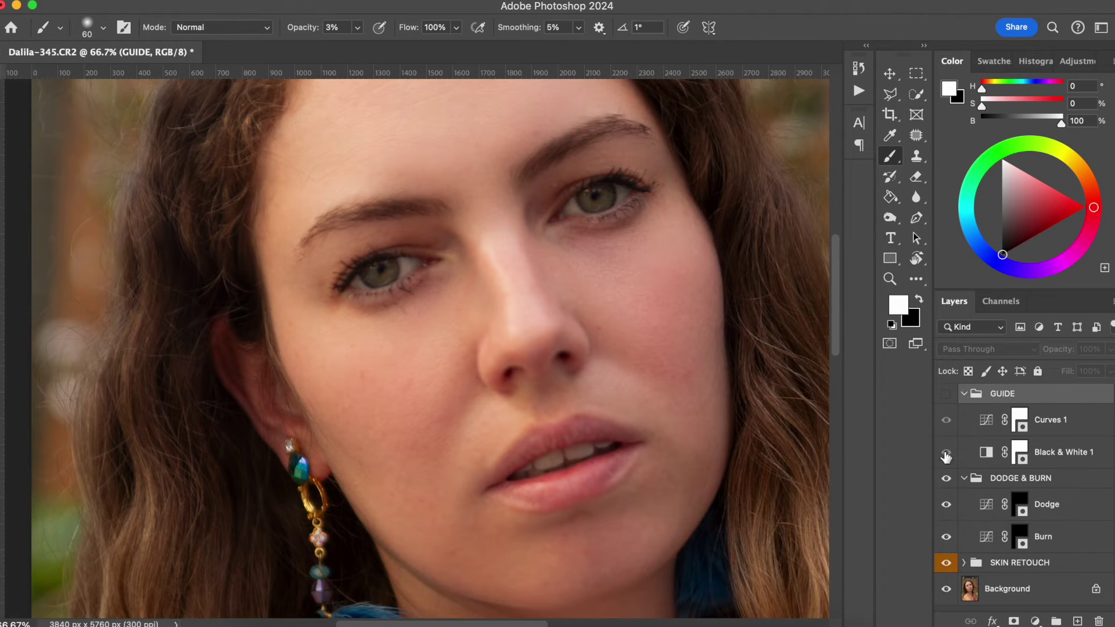
left_click(987, 420)
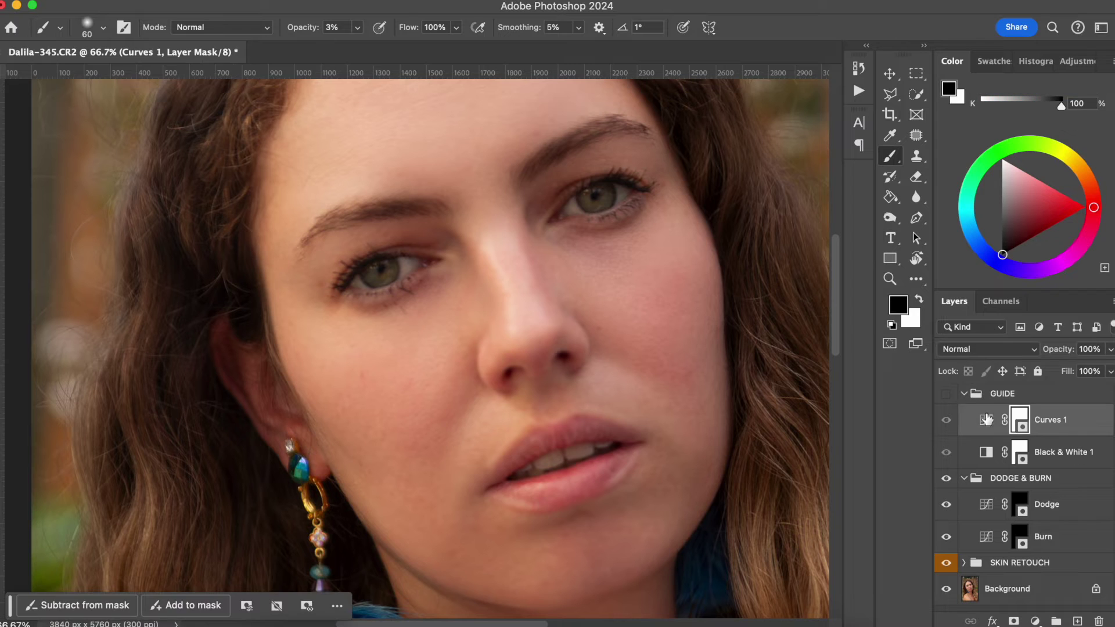
left_click(946, 394)
left_click(964, 393)
Hide the GUIDE group and make the Dodge layer's mask active for painting
left_click(946, 395)
left_click(946, 394)
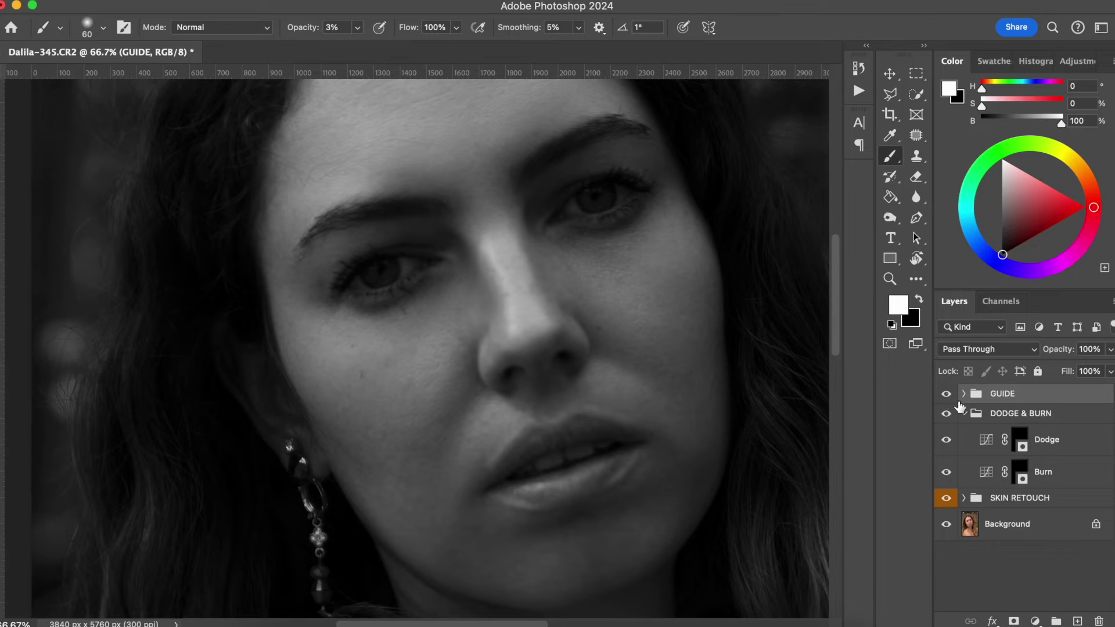
left_click(945, 395)
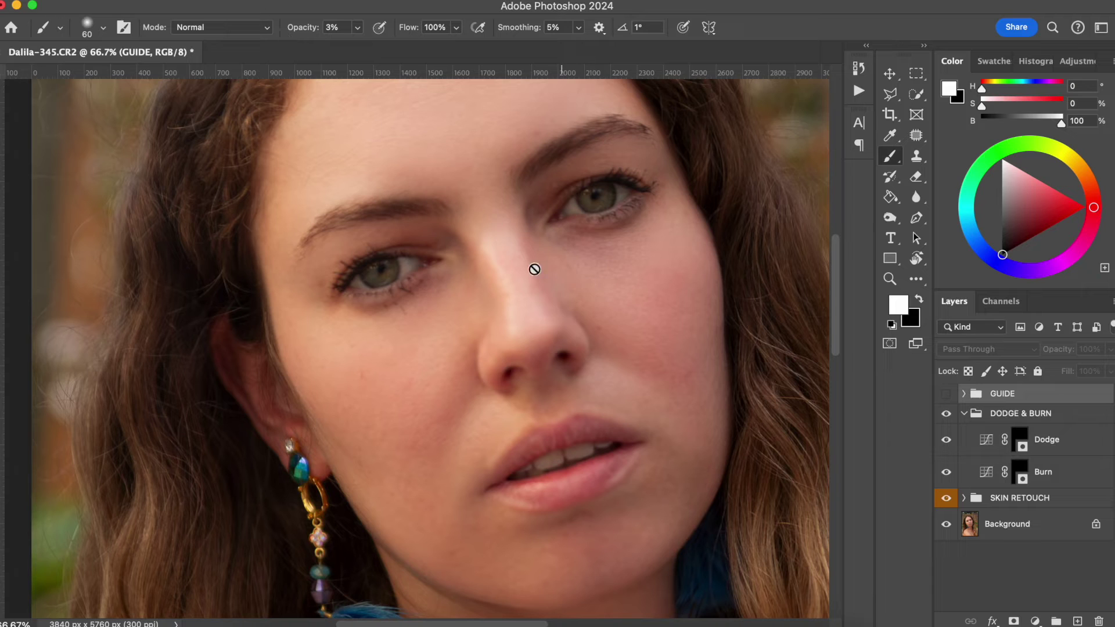
left_click(1018, 440)
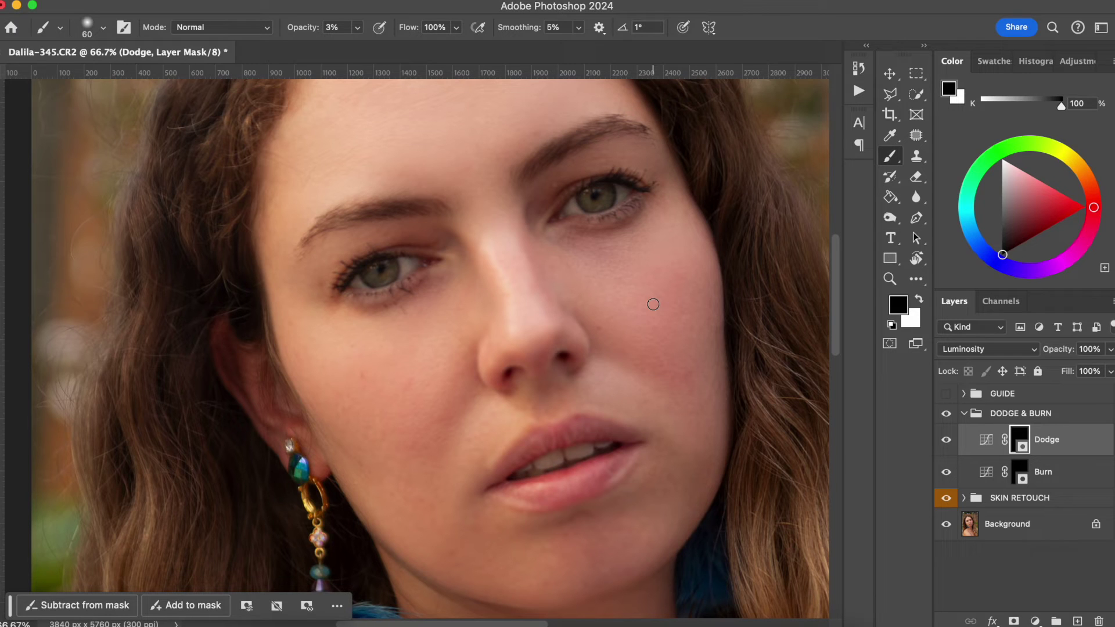
Set white as the painting colour and brighten the shadow beside the nose bridge on the Dodge mask with a brush around 70 px
key("bracketright")
key("bracketright")
key("bracketright")
key("bracketright")
key("bracketright")
left_click(917, 300)
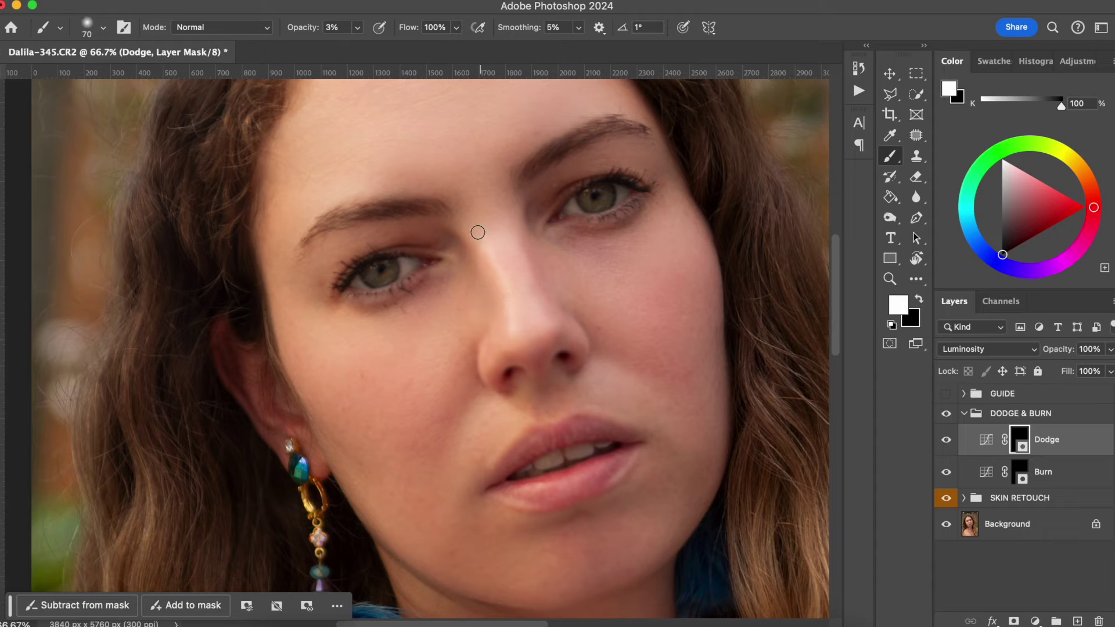
key("bracketright")
key("bracketright")
Compare the portrait with the Dodge layer hidden and shown
left_click(945, 441)
left_click(945, 441)
left_click(946, 441)
left_click(947, 441)
left_click(945, 440)
left_click(946, 440)
Brighten the dark areas under both eyes on the Dodge mask with a small soft brush at 3% opacity
key("bracketleft")
mouse_move(381, 324)
left_mouse_down()
mouse_move(445, 288)
mouse_move(383, 327)
mouse_move(357, 307)
mouse_move(375, 318)
mouse_move(420, 302)
mouse_move(397, 319)
mouse_move(436, 283)
mouse_move(406, 328)
mouse_move(387, 315)
mouse_move(447, 282)
left_mouse_up()
key("bracketleft")
key("bracketleft")
mouse_move(562, 239)
left_mouse_down()
mouse_move(625, 265)
mouse_move(563, 240)
mouse_move(621, 261)
mouse_move(589, 253)
mouse_move(580, 236)
mouse_move(591, 236)
mouse_move(606, 268)
mouse_move(616, 258)
mouse_move(587, 238)
mouse_move(631, 217)
mouse_move(583, 237)
mouse_move(624, 234)
mouse_move(567, 236)
mouse_move(623, 239)
mouse_move(576, 236)
left_mouse_up()
key("bracketleft")
key("bracketleft")
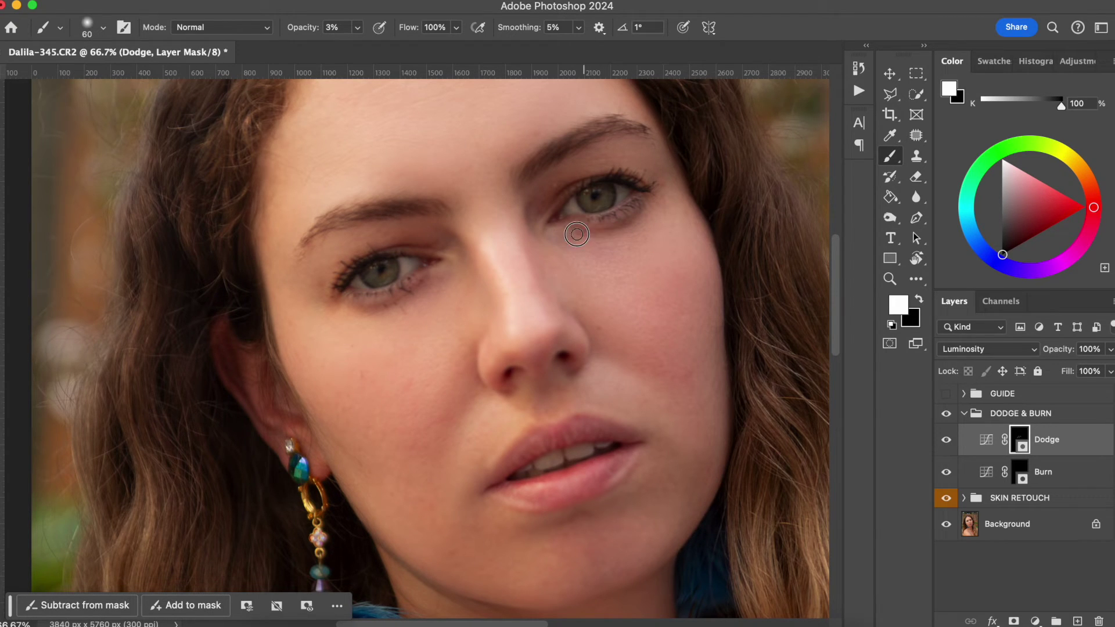
Brighten the forehead on the Dodge mask with a 600 px soft brush at 3% opacity
key("bracketright")
key("bracketright")
key("bracketright")
key("bracketright")
key("bracketleft")
scroll(430, 244, "up", 5)
key("bracketright")
key("bracketright")
key("bracketright")
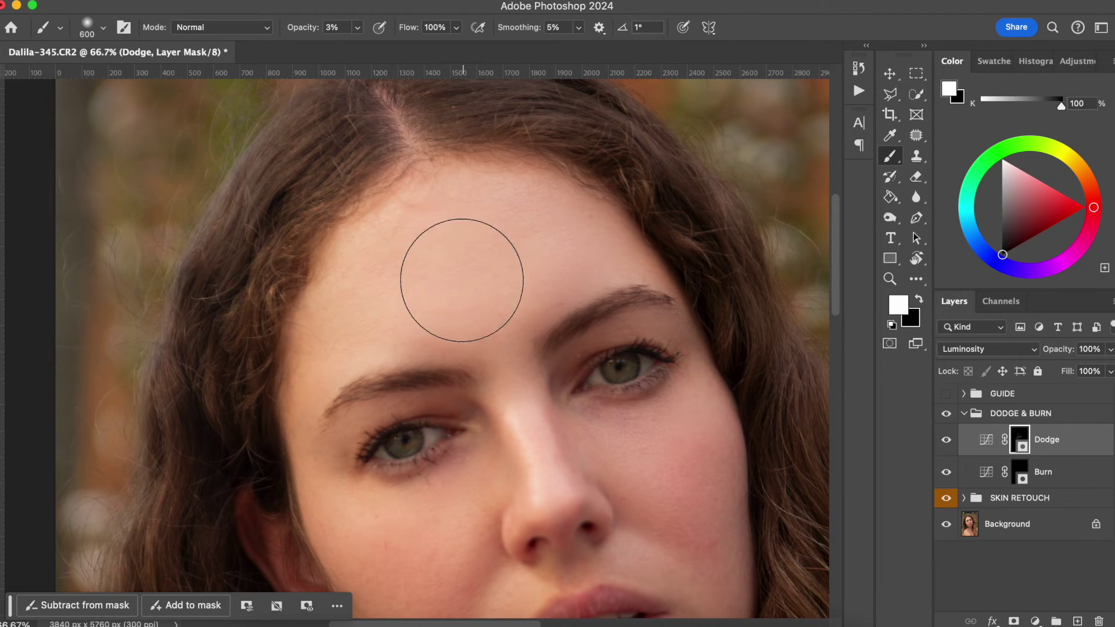
Brighten the skin just above the upper lip on the Dodge mask with a 125 px brush
left_click_drag(539, 390, 521, 256)
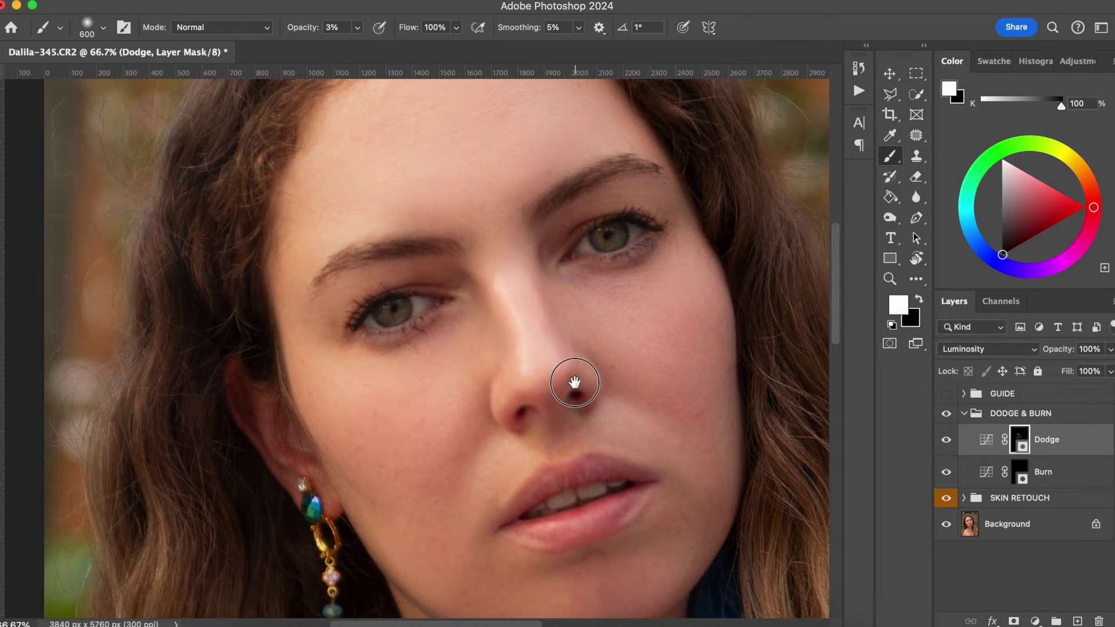
left_click_drag(575, 385, 557, 324)
key("[")
key("bracketleft")
key("bracketleft")
key("bracketleft")
key("bracketleft")
key("bracketleft")
key("bracketleft")
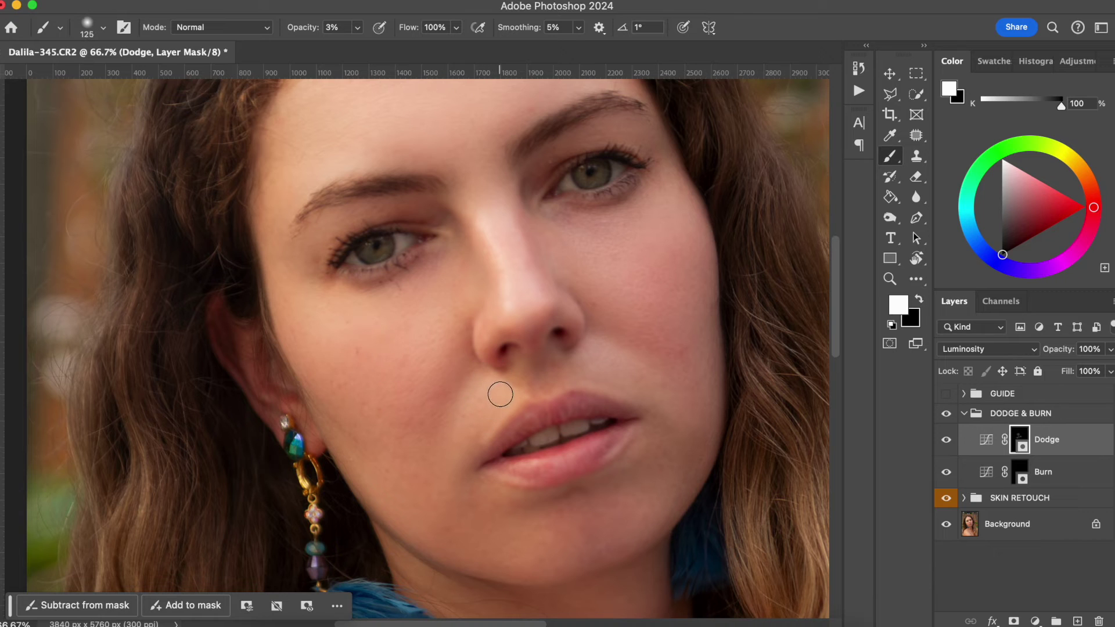
Brighten the upper cheek on the earring side on the Dodge mask with an enlarged soft brush
key("bracketright")
key("bracketright")
key("bracketright")
key("bracketright")
key("bracketright")
key("bracketleft")
key("bracketleft")
mouse_move(314, 311)
left_mouse_down()
mouse_move(357, 340)
mouse_move(282, 304)
mouse_move(348, 326)
left_mouse_up()
Brighten the iris of the eye on the earring side on the Dodge mask with a small brush
key("bracketleft")
key("bracketleft")
key("bracketleft")
key("bracketleft")
key("bracketleft")
mouse_move(364, 247)
left_mouse_down()
mouse_move(401, 249)
mouse_move(388, 242)
mouse_move(361, 261)
mouse_move(360, 249)
mouse_move(386, 242)
mouse_move(364, 251)
mouse_move(373, 249)
left_mouse_up()
key("bracketleft")
key("bracketleft")
Toggle the Dodge layer's visibility to check the brightening on the face, leaving it shown
left_click(952, 442)
left_click(950, 441)
left_click(953, 440)
left_click(946, 436)
Set the brush opacity to 5% and brighten the irises of both eyes on the Dodge mask
mouse_move(565, 174)
left_mouse_down()
mouse_move(582, 182)
mouse_move(614, 162)
mouse_move(619, 172)
mouse_move(566, 149)
left_mouse_up()
left_click_drag(298, 27, 304, 29)
mouse_move(587, 174)
left_mouse_down()
mouse_move(604, 172)
mouse_move(589, 183)
mouse_move(593, 167)
left_mouse_up()
mouse_move(366, 242)
left_mouse_down()
mouse_move(379, 255)
mouse_move(385, 241)
mouse_move(361, 249)
mouse_move(375, 246)
left_mouse_up()
mouse_move(582, 178)
left_mouse_down()
mouse_move(595, 169)
mouse_move(597, 178)
left_mouse_up()
Add highlights to the lower lip on the Dodge mask, using a soft brush reduced to 70 px at 5% opacity
key("bracketright")
key("bracketright")
key("bracketright")
key("bracketright")
key("bracketleft")
key("bracketleft")
key("bracketleft")
key("bracketleft")
right_click(537, 464)
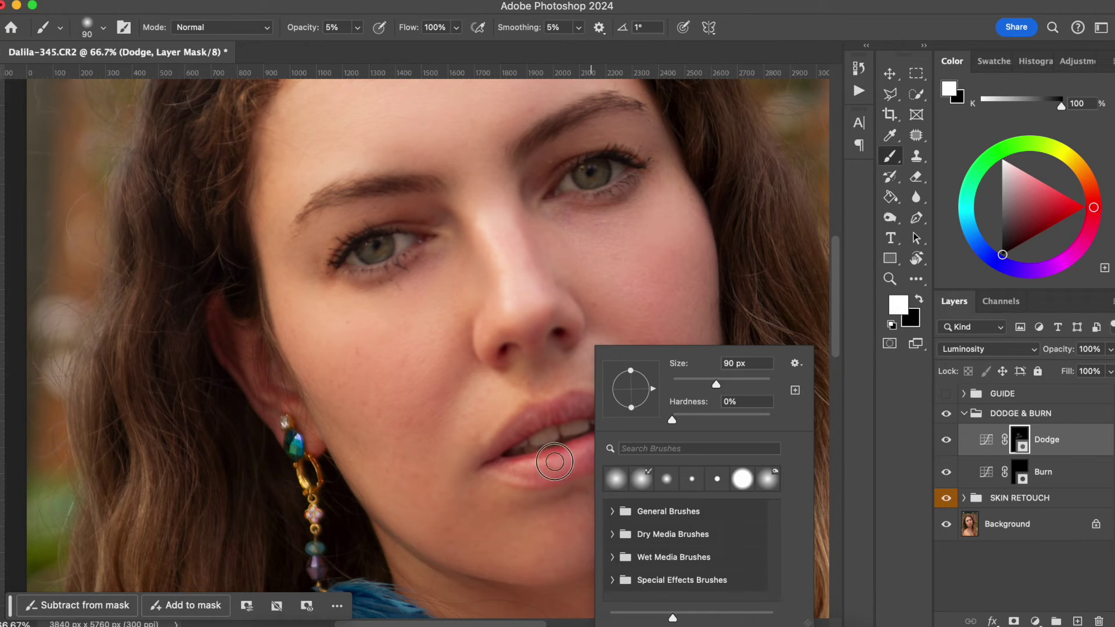
key("Escape")
key("bracketleft")
key("bracketleft")
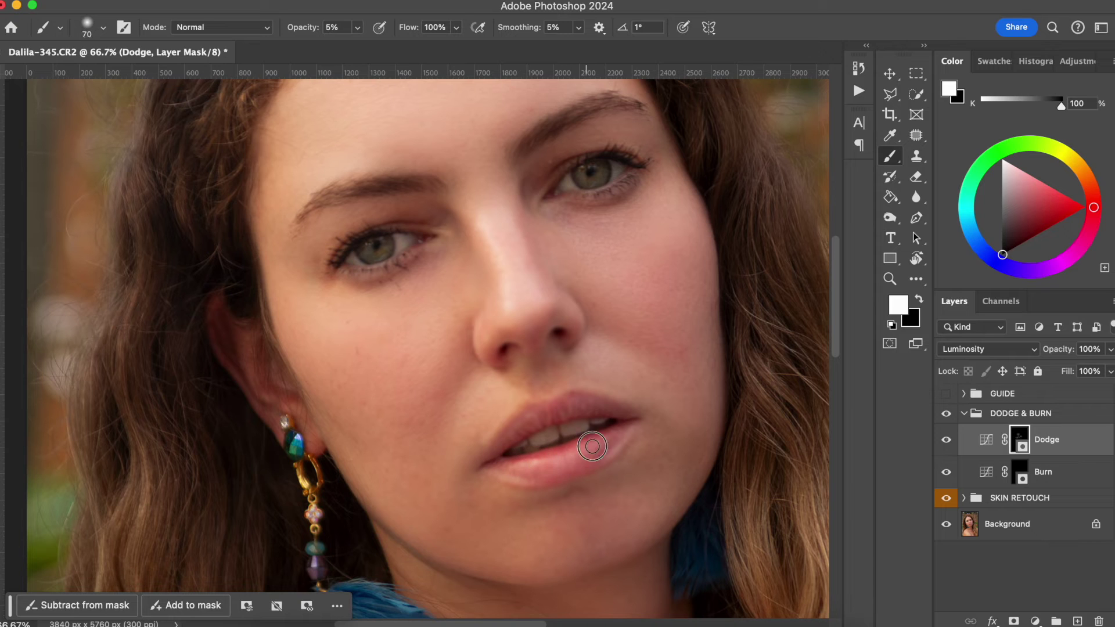
Compare the portrait with the DODGE & BURN group hidden and shown
left_click(946, 414)
left_click(947, 415)
left_click(946, 414)
left_click(946, 414)
Make the Burn layer's mask active and darken the inner eye socket beside the nose bridge at 5% opacity
left_click(1023, 470)
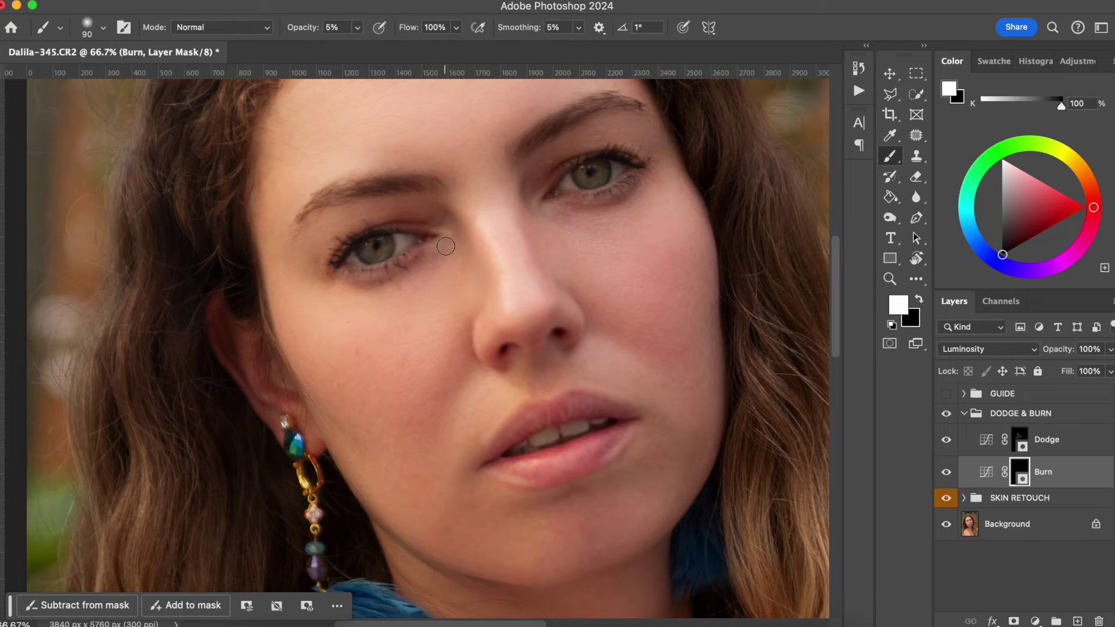
left_click_drag(449, 215, 466, 227)
key("bracketright")
key("bracketleft")
Darken the outer edge of the cheek beside the hair on the Burn mask with a 250 px brush
key("bracketright")
key("bracketright")
key("bracketright")
key("super+minus")
key("bracketleft")
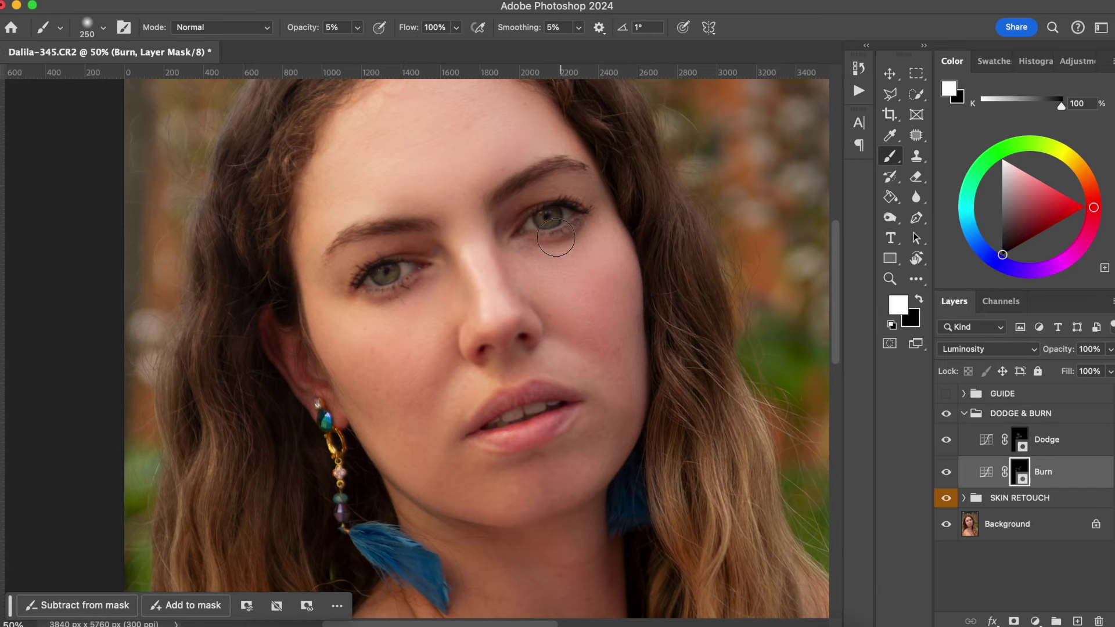
mouse_move(627, 290)
left_mouse_down()
mouse_move(642, 253)
mouse_move(640, 318)
mouse_move(641, 278)
left_mouse_up()
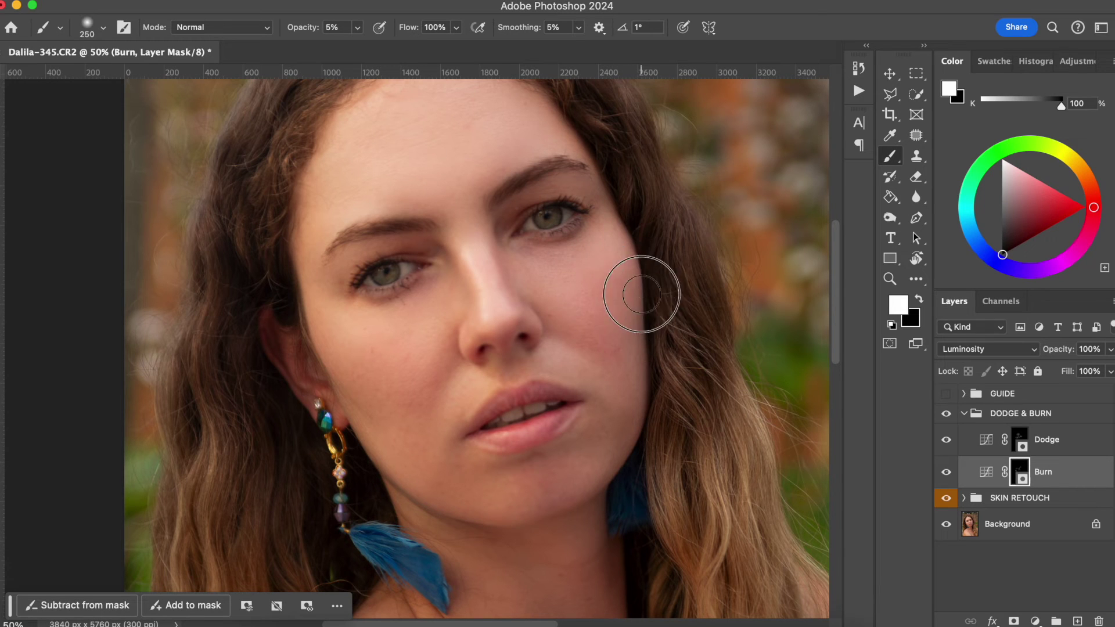
Darken the shadow below the lower lip and the lip contours on the Burn mask, starting with a 90 px brush
left_click_drag(386, 261, 402, 321)
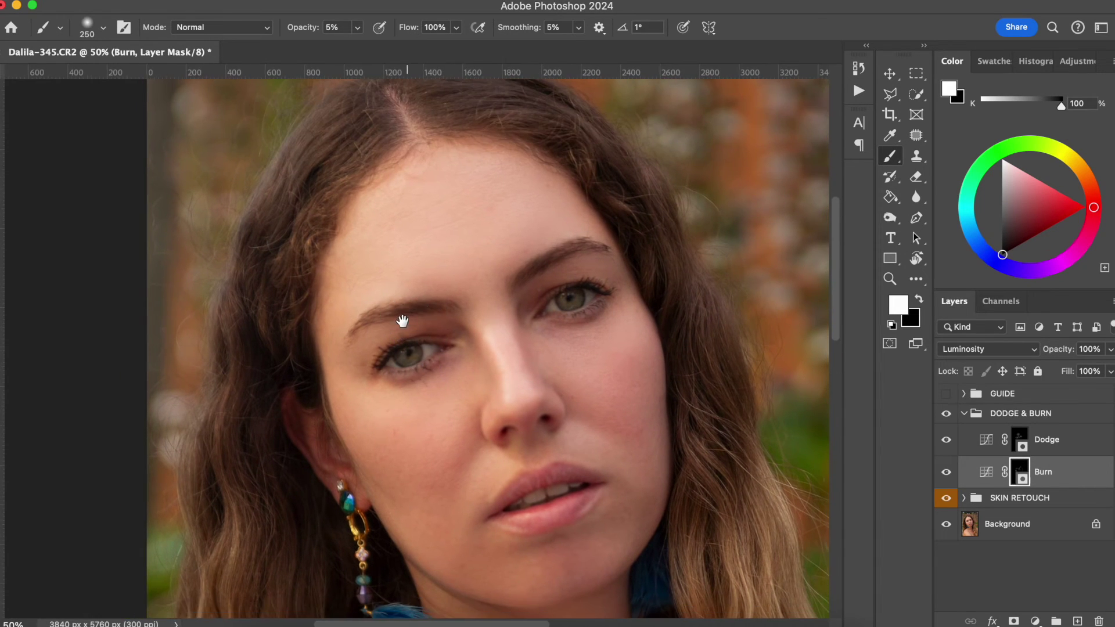
key("bracketleft")
key("bracketleft")
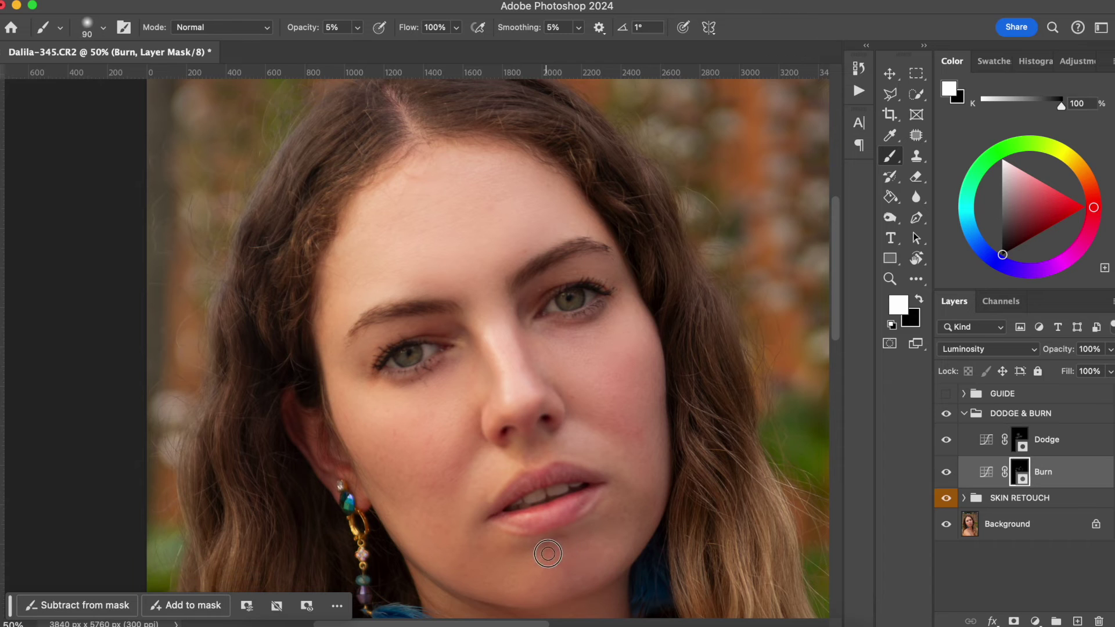
left_click_drag(579, 540, 565, 543)
left_click_drag(508, 511, 574, 489)
mouse_move(505, 510)
left_mouse_down()
mouse_move(552, 485)
mouse_move(575, 479)
mouse_move(576, 491)
mouse_move(531, 471)
mouse_move(575, 465)
left_mouse_up()
Burn the forehead near the hairline and the sides of the face, reducing the brush to 175 px
mouse_move(374, 168)
left_mouse_down()
mouse_move(338, 272)
mouse_move(419, 179)
left_mouse_up()
mouse_move(407, 264)
left_mouse_down()
mouse_move(332, 307)
mouse_move(326, 325)
mouse_move(389, 188)
mouse_move(324, 268)
mouse_move(376, 190)
mouse_move(393, 192)
mouse_move(375, 230)
mouse_move(442, 257)
mouse_move(487, 227)
mouse_move(481, 169)
mouse_move(514, 159)
mouse_move(449, 159)
mouse_move(357, 226)
mouse_move(425, 159)
mouse_move(340, 231)
mouse_move(312, 314)
mouse_move(473, 130)
mouse_move(423, 152)
mouse_move(477, 144)
mouse_move(541, 164)
mouse_move(507, 163)
mouse_move(555, 218)
mouse_move(569, 165)
mouse_move(555, 144)
mouse_move(649, 312)
mouse_move(574, 173)
mouse_move(632, 264)
mouse_move(680, 410)
mouse_move(676, 480)
mouse_move(663, 532)
mouse_move(577, 597)
left_mouse_up()
key("bracketleft")
key("bracketleft")
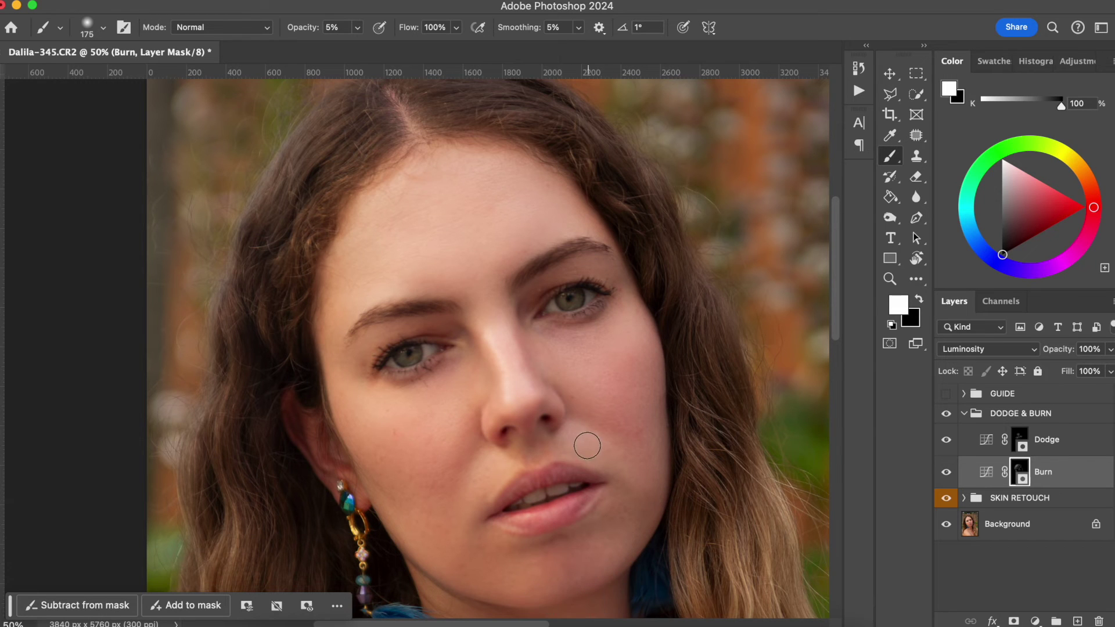
left_click_drag(579, 444, 576, 333)
mouse_move(373, 418)
left_mouse_down()
mouse_move(465, 499)
mouse_move(598, 487)
left_mouse_up()
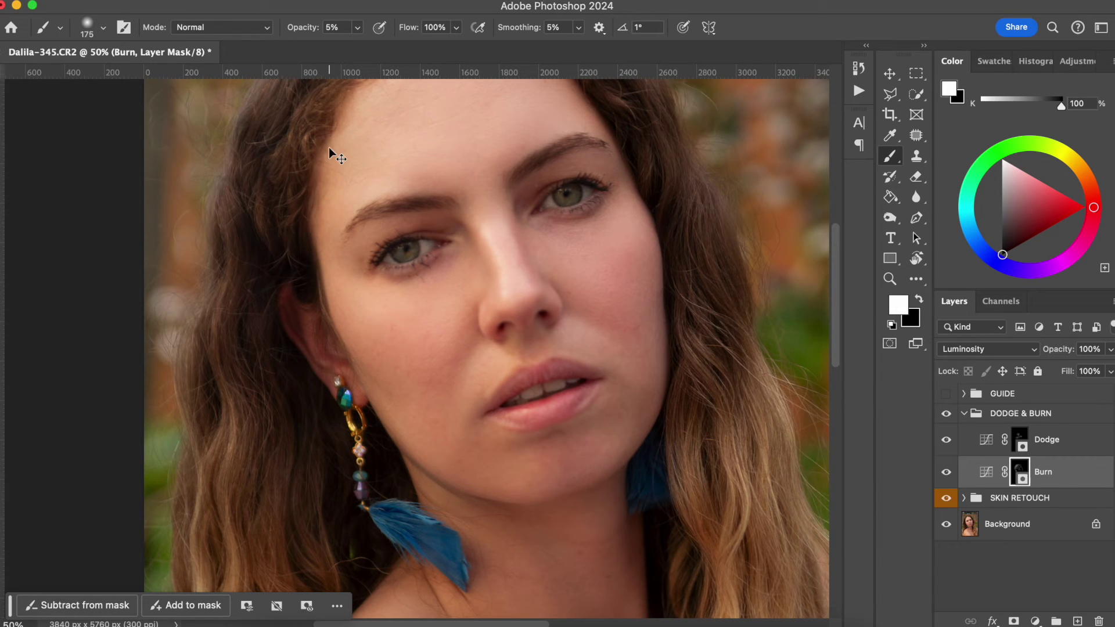
Compare the whole portrait and the face close-up with the DODGE & BURN group hidden and shown
key("super+minus")
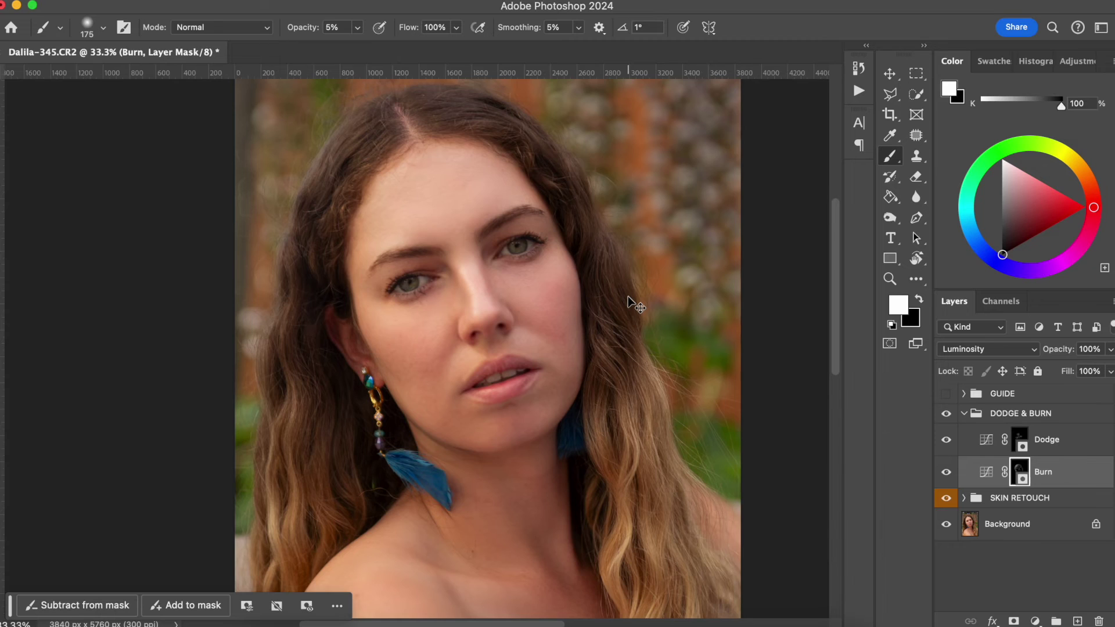
key("super+minus")
left_click(963, 413)
left_click(946, 414)
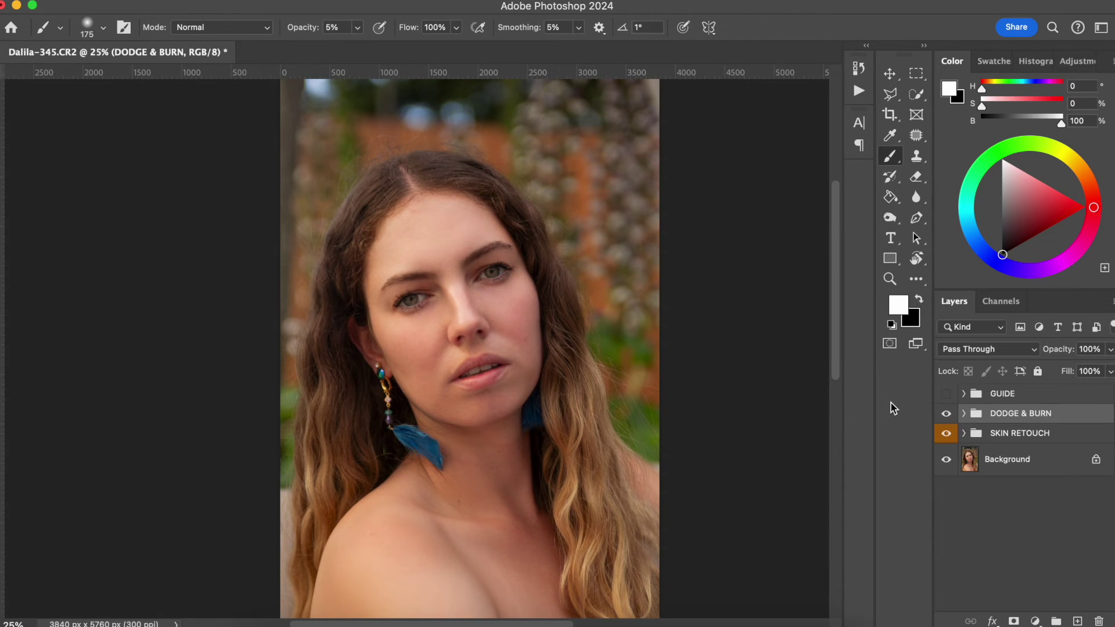
key("super+plus")
key("super+plus")
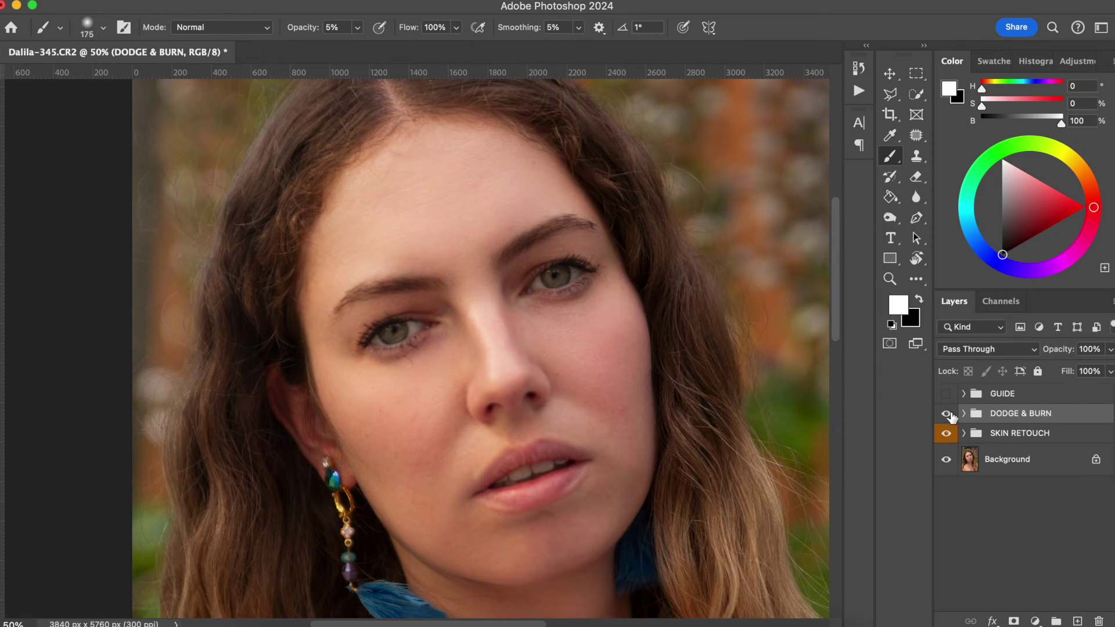
left_click(946, 414)
left_click(946, 413)
left_click(946, 413)
left_click(946, 413)
Reactivate the Burn mask, set the brush opacity to 12% and darken the outer cheeks with a 300 px brush
left_click(965, 413)
left_click(1046, 439)
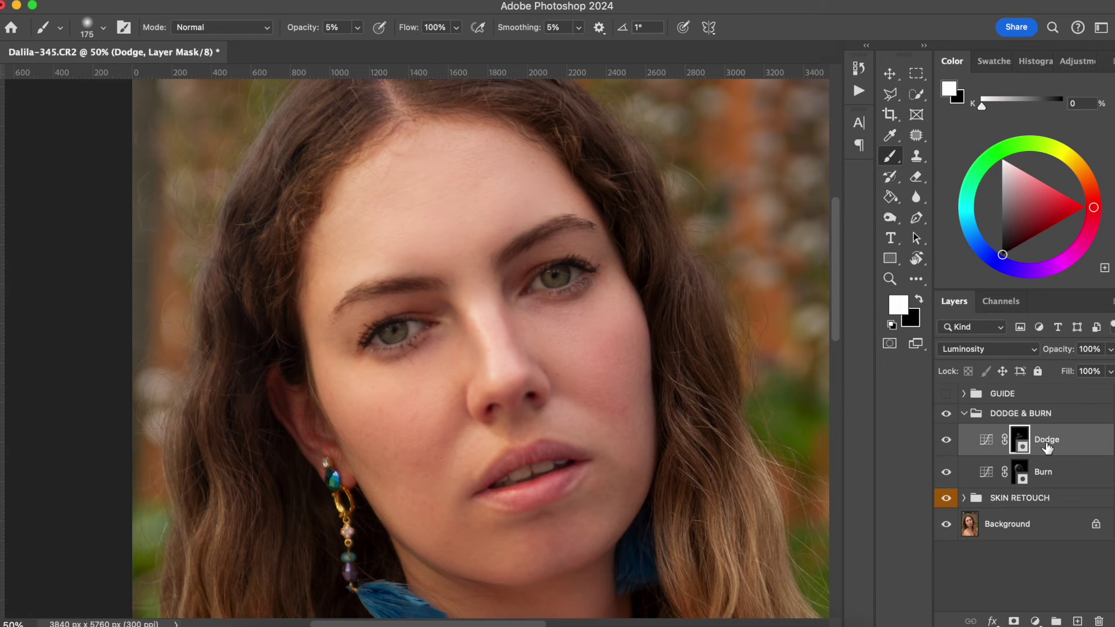
left_click(1021, 472)
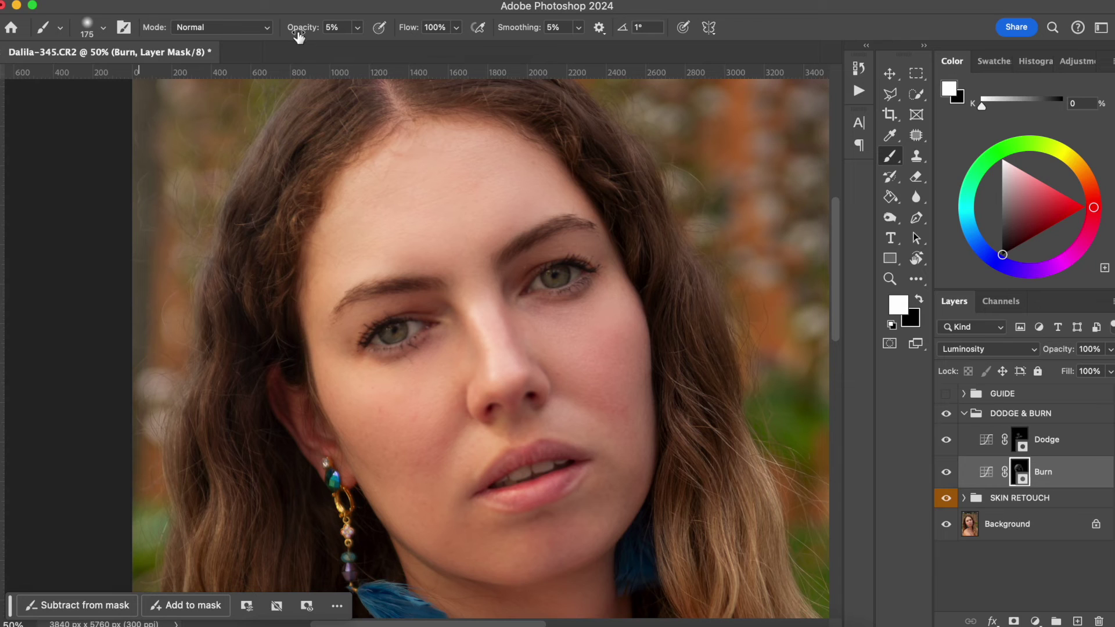
left_click_drag(302, 32, 302, 36)
key("bracketright")
key("bracketright")
key("bracketright")
mouse_move(335, 390)
left_mouse_down()
mouse_move(372, 438)
mouse_move(333, 391)
left_mouse_up()
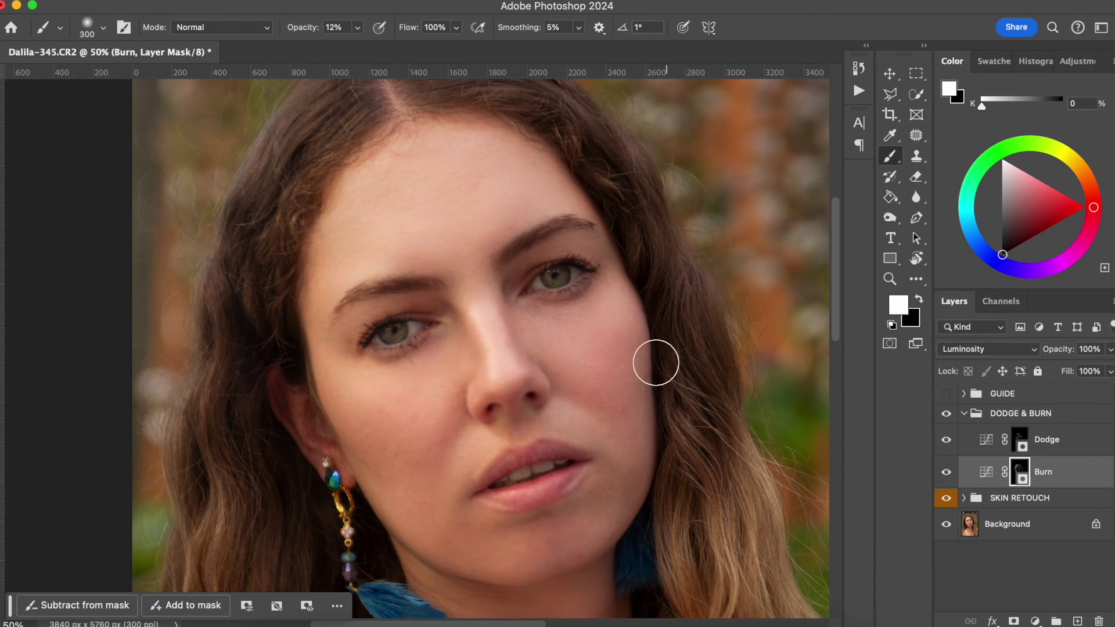
Burn the sides of the nose from the bridge to the tip, using a brush reduced from 125 px to 90 px
key("bracketleft")
key("bracketleft")
key("bracketleft")
key("bracketleft")
key("bracketleft")
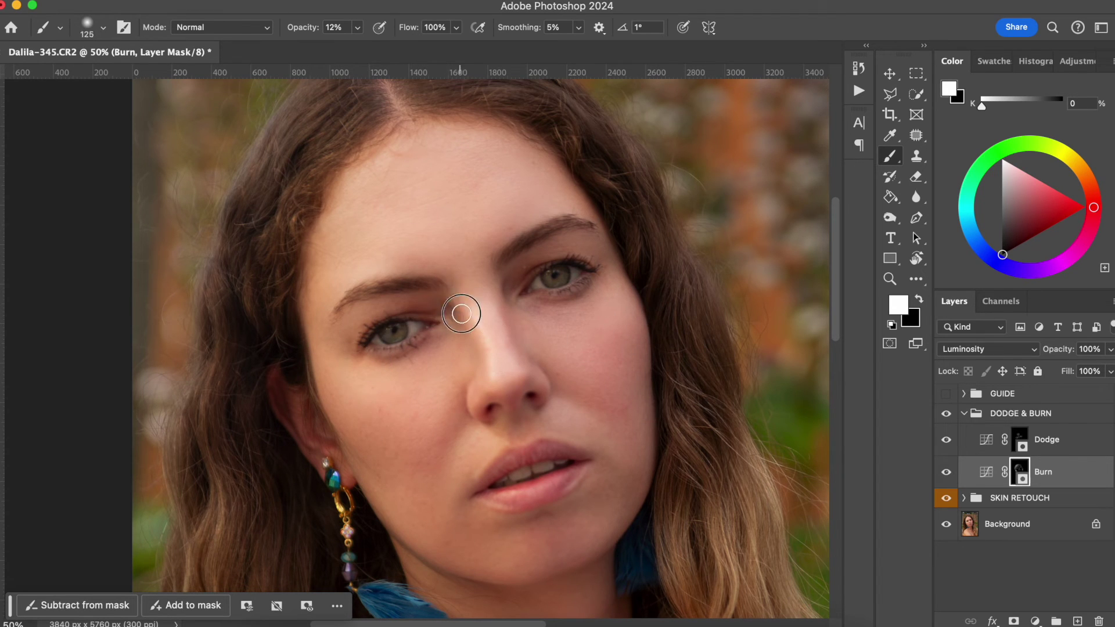
key("bracketleft")
left_click(530, 361)
left_click(500, 282)
left_click(538, 373)
key("bracketleft")
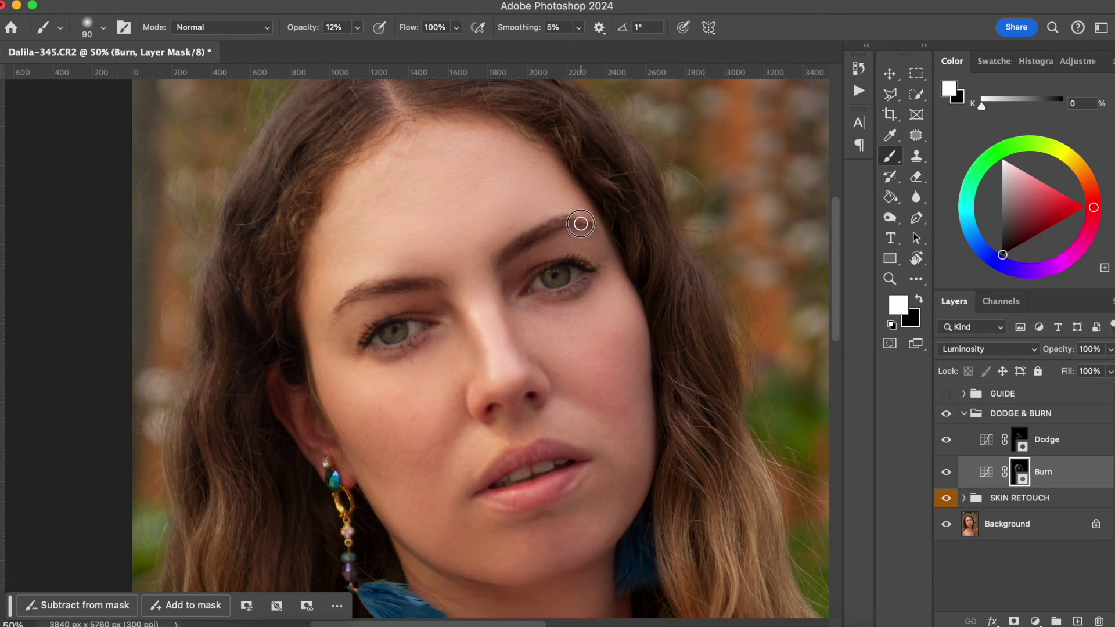
Darken the eyebrow, lash line and inner corner of the eye on the earring side with a 60 to 90 px brush
left_click(420, 290)
left_click(375, 286)
left_click(331, 323)
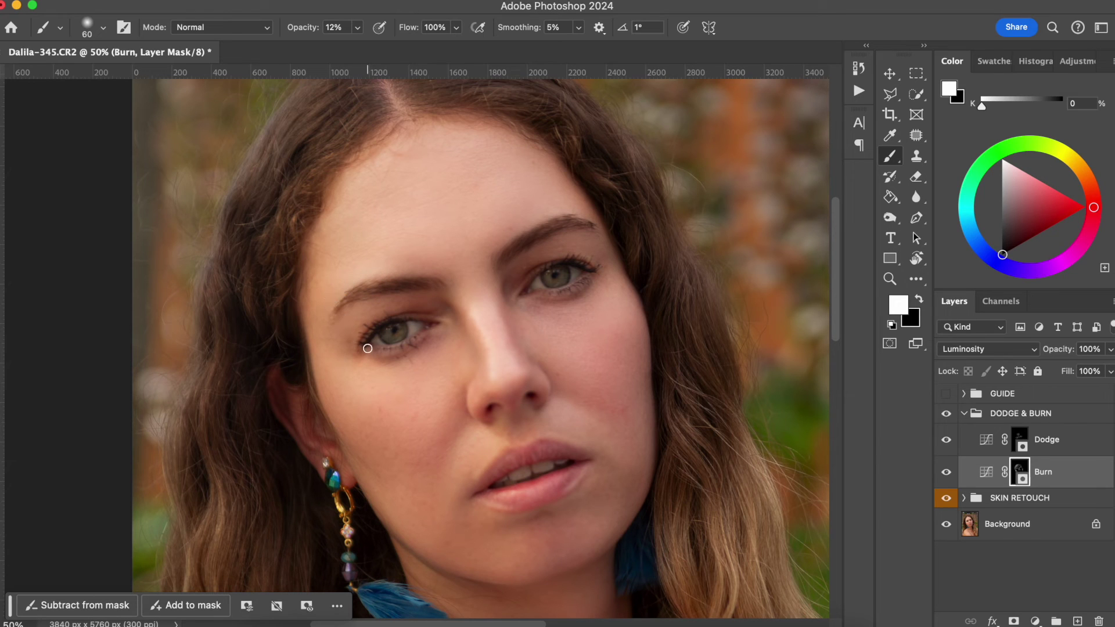
left_click(427, 334)
left_click(437, 316)
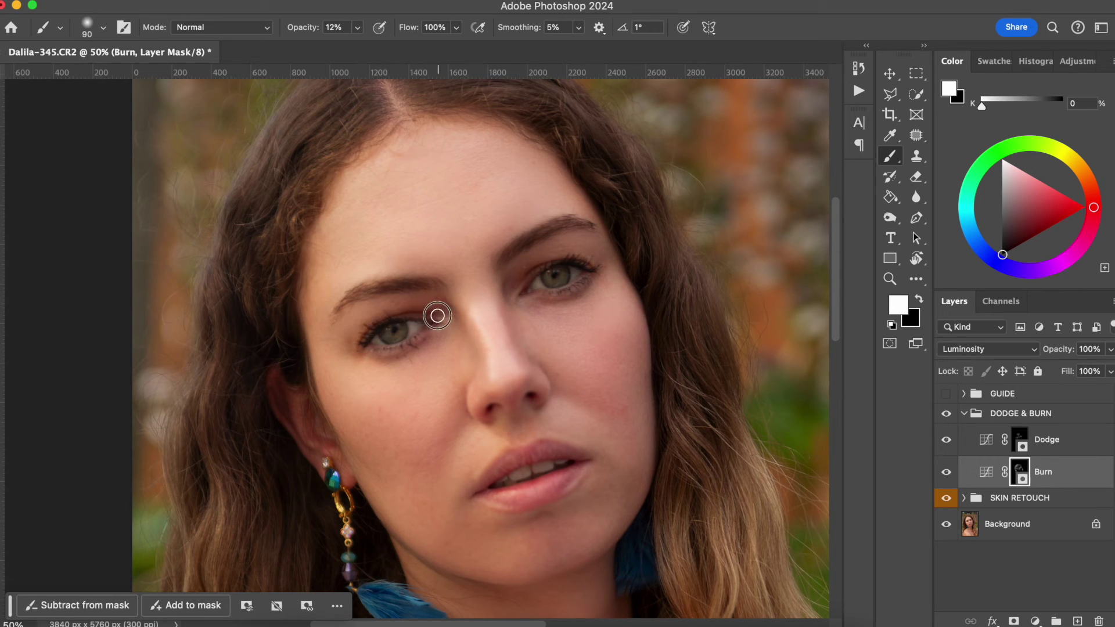
Make the Dodge mask active and brighten the eyes, their inner corners and the lower lip at 12% opacity
left_click(1027, 438)
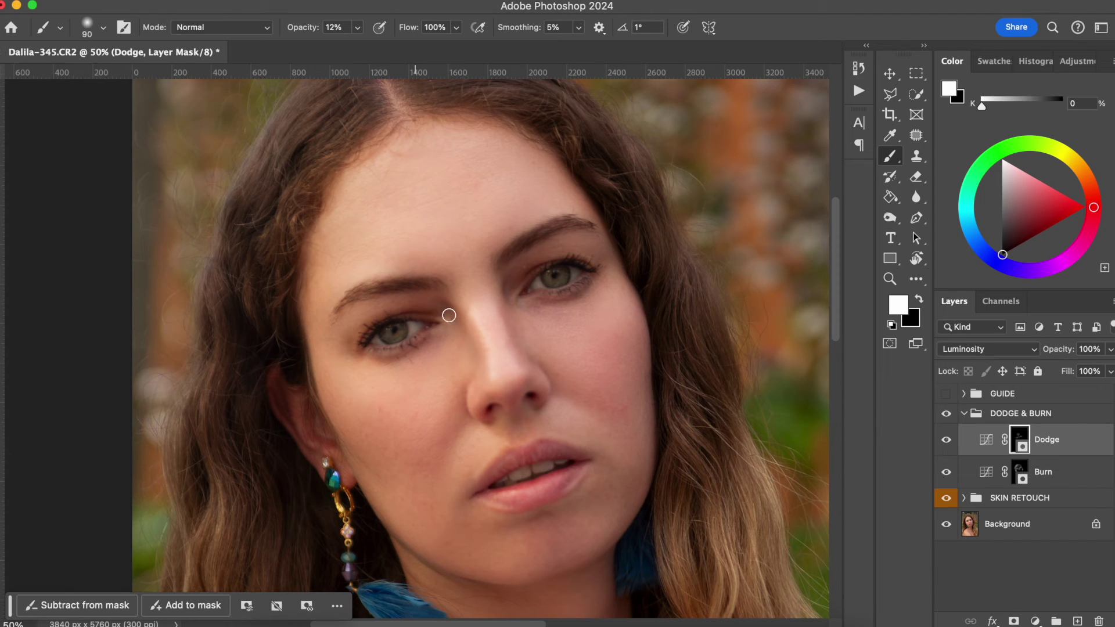
mouse_move(438, 318)
left_mouse_down()
mouse_move(532, 295)
mouse_move(524, 303)
mouse_move(515, 285)
mouse_move(521, 305)
mouse_move(519, 283)
mouse_move(527, 301)
mouse_move(511, 309)
mouse_move(514, 287)
mouse_move(526, 299)
mouse_move(519, 306)
mouse_move(513, 292)
mouse_move(542, 286)
left_mouse_up()
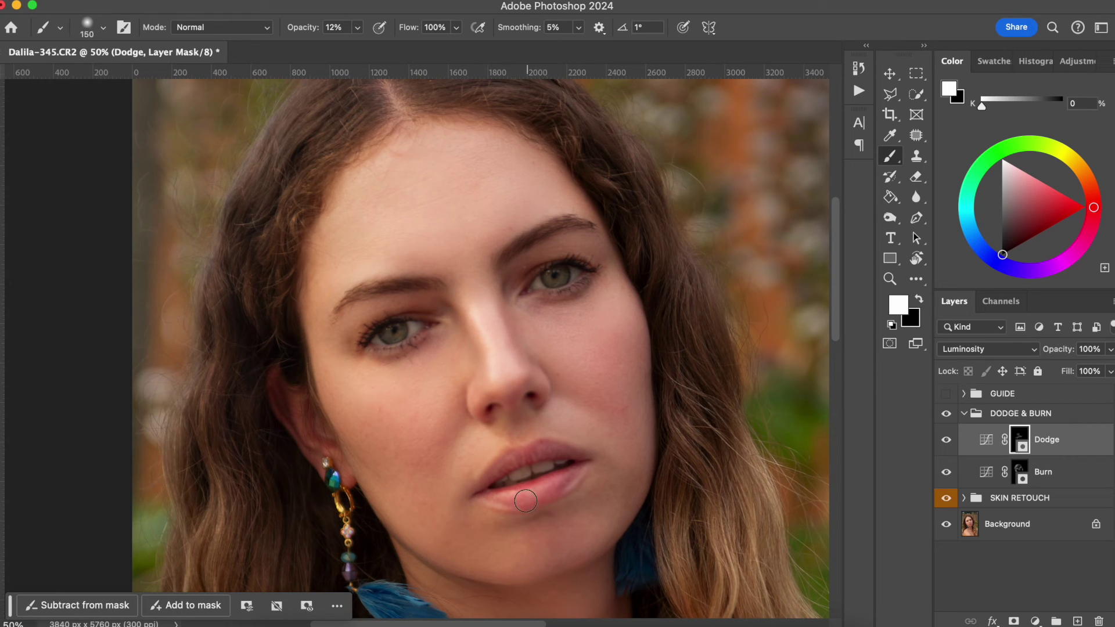
key("bracketleft")
mouse_move(556, 283)
left_mouse_down()
mouse_move(577, 269)
mouse_move(537, 285)
left_mouse_up()
left_click_drag(366, 343, 384, 340)
Brighten the area between the eyebrows on the Dodge mask with an enlarged soft brush
key("bracketright")
key("bracketright")
key("bracketright")
left_click_drag(458, 256, 466, 269)
key("bracketright")
key("bracketright")
key("bracketright")
Brighten the cheekbone under the eye on the earring side on the Dodge mask with a 400 px brush
key("bracketleft")
key("bracketleft")
key("bracketleft")
key("bracketleft")
key("bracketleft")
key("bracketright")
key("bracketright")
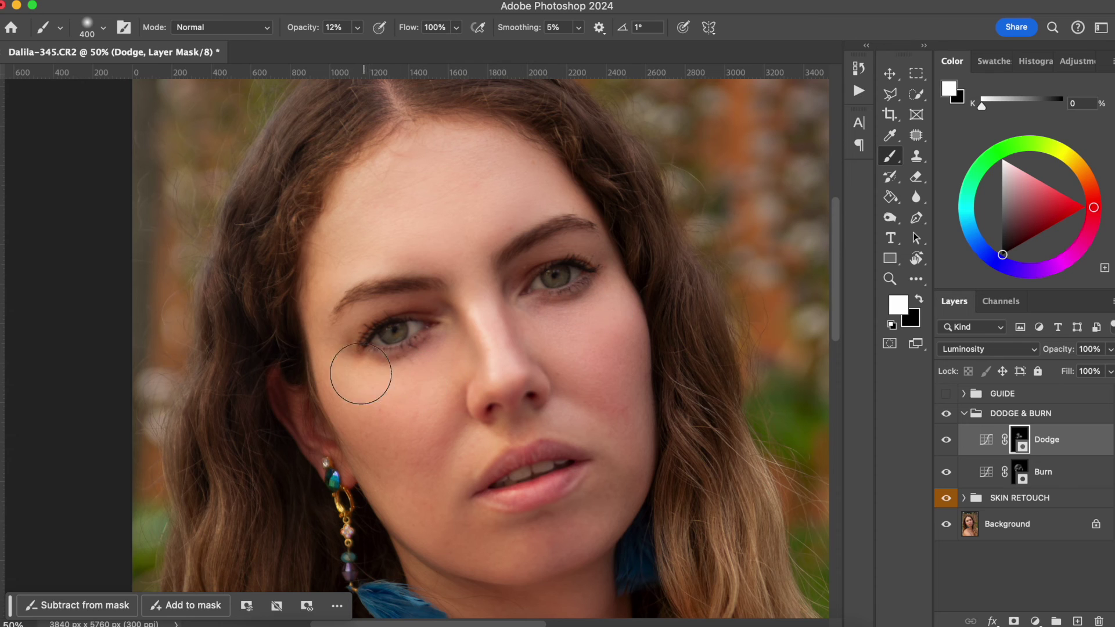
key("bracketright")
Make the Burn mask active and darken the contour around the upper lip with an 80 to 100 px brush
key("bracketleft")
key("bracketleft")
key("bracketleft")
key("bracketleft")
left_click(1022, 471)
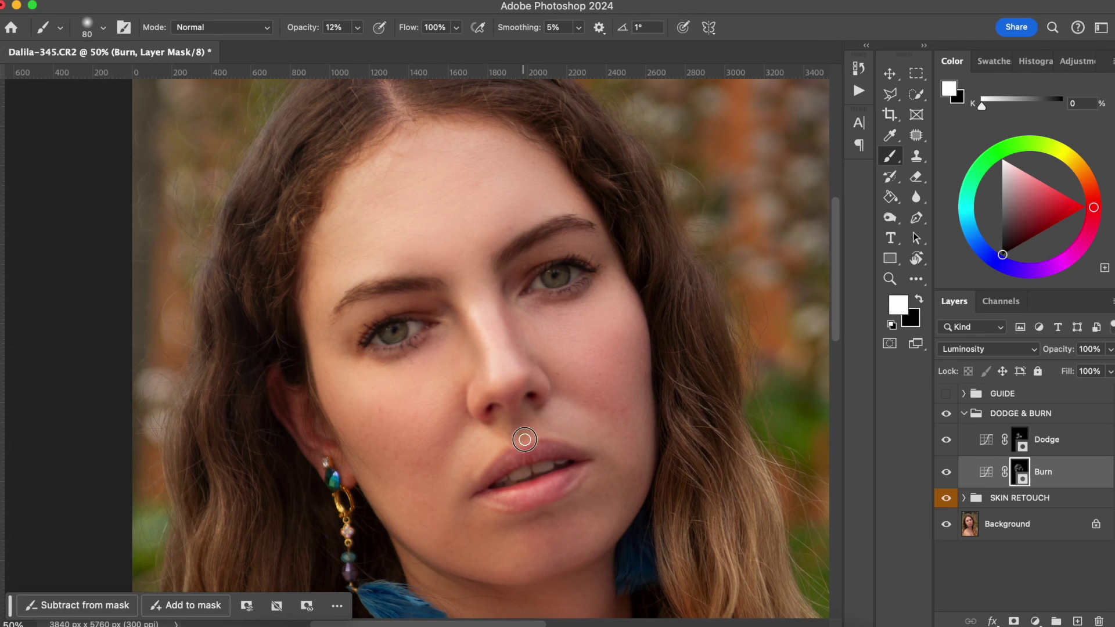
key("bracketright")
key("bracketright")
key("bracketleft")
key("bracketleft")
key("bracketright")
Darken the forehead along the hairline on the Burn mask with an enlarged soft brush
key("super+minus")
key("super+minus")
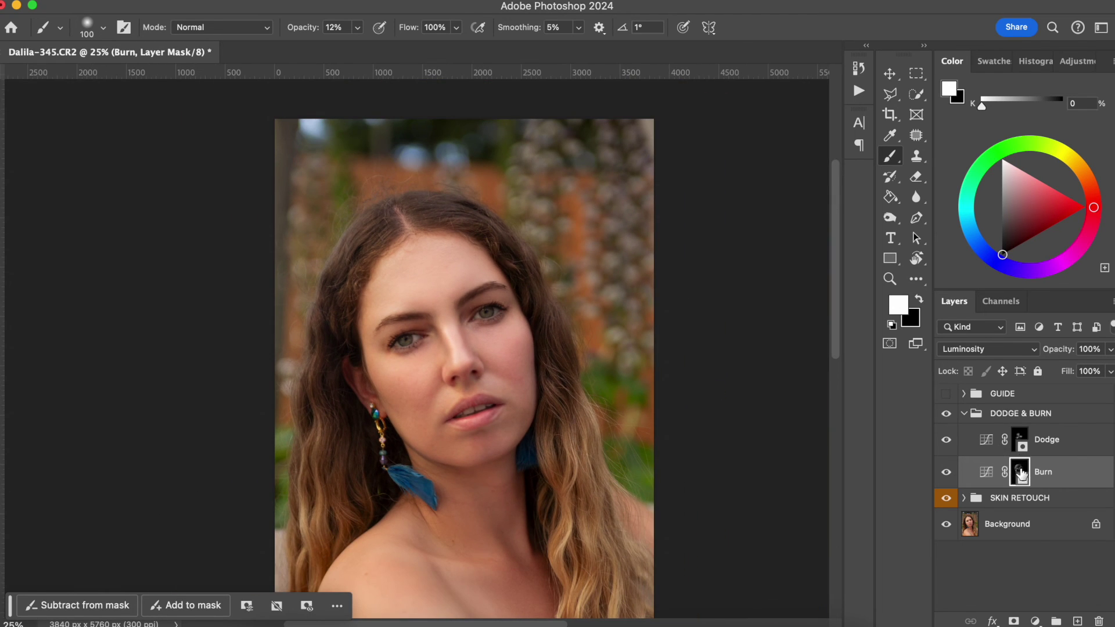
key("bracketright")
key("bracketright")
key("bracketright")
key("bracketright")
key("bracketright")
mouse_move(366, 286)
left_mouse_down()
mouse_move(368, 393)
mouse_move(437, 468)
mouse_move(480, 463)
mouse_move(534, 401)
mouse_move(525, 311)
mouse_move(455, 232)
left_mouse_up()
key("bracketright")
key("bracketright")
Collapse the DODGE & BURN group and compare the portrait with the group hidden and shown
left_click(964, 413)
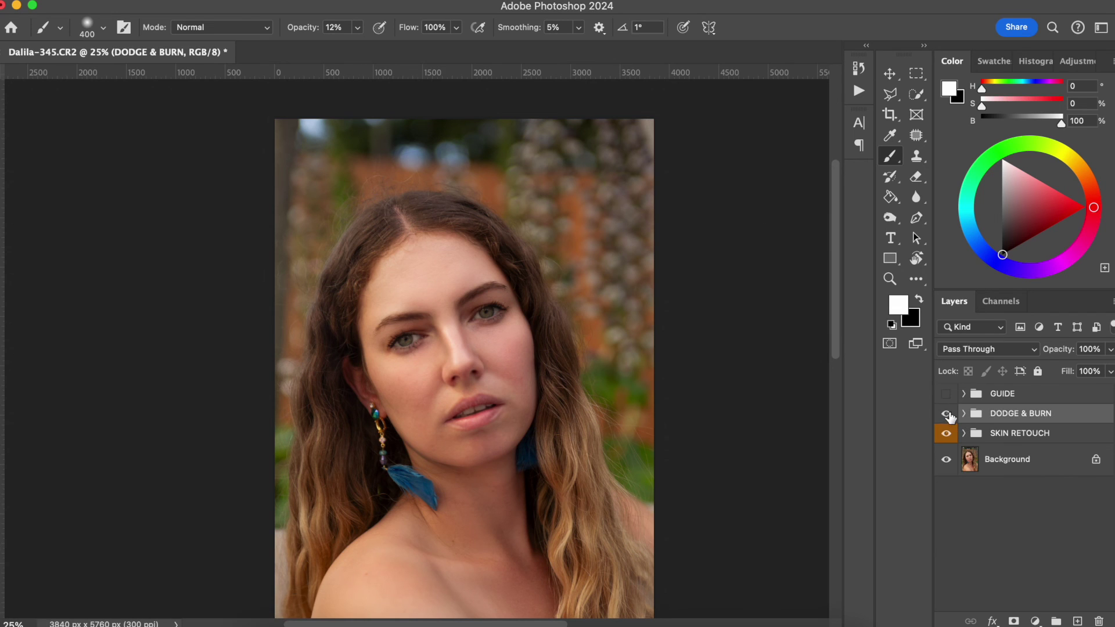
left_click(946, 414)
left_click(946, 413)
left_click(945, 413)
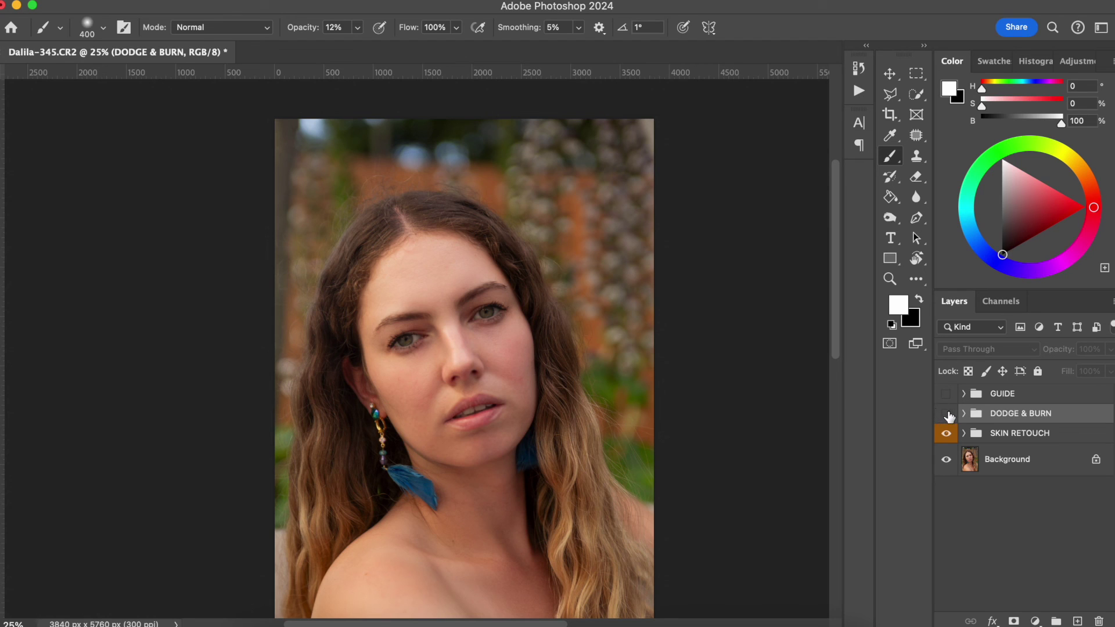
left_click(945, 414)
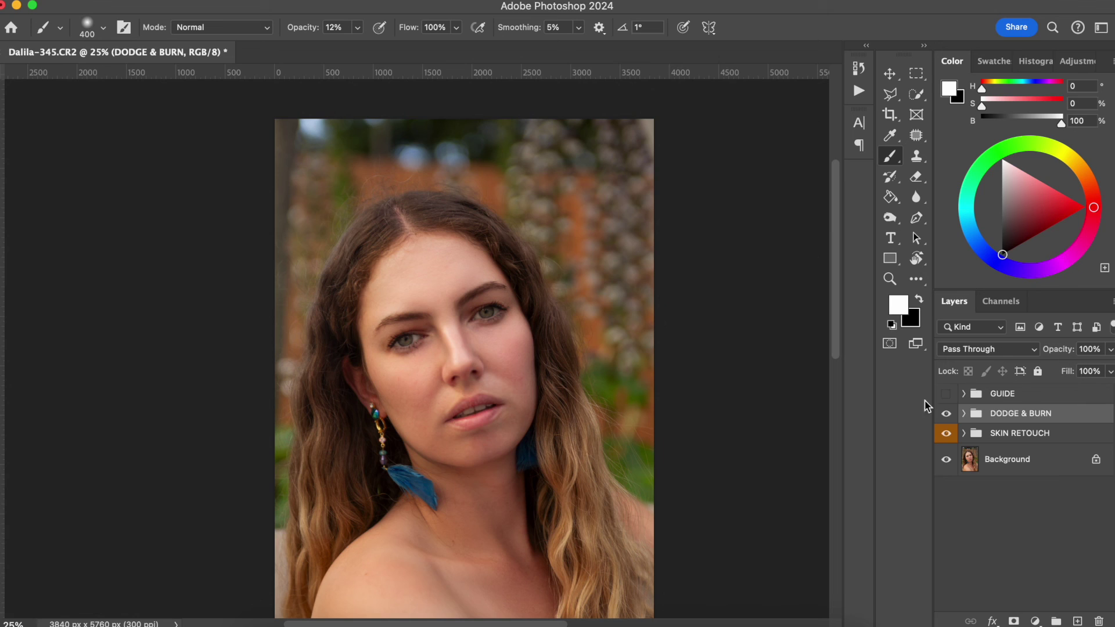
left_click(946, 414)
left_click(947, 413)
Lower the DODGE & BURN group's opacity to 73%, checking the effect by toggling the group's visibility
left_click_drag(1066, 351, 1054, 352)
left_click(946, 414)
left_click(946, 415)
left_click(947, 415)
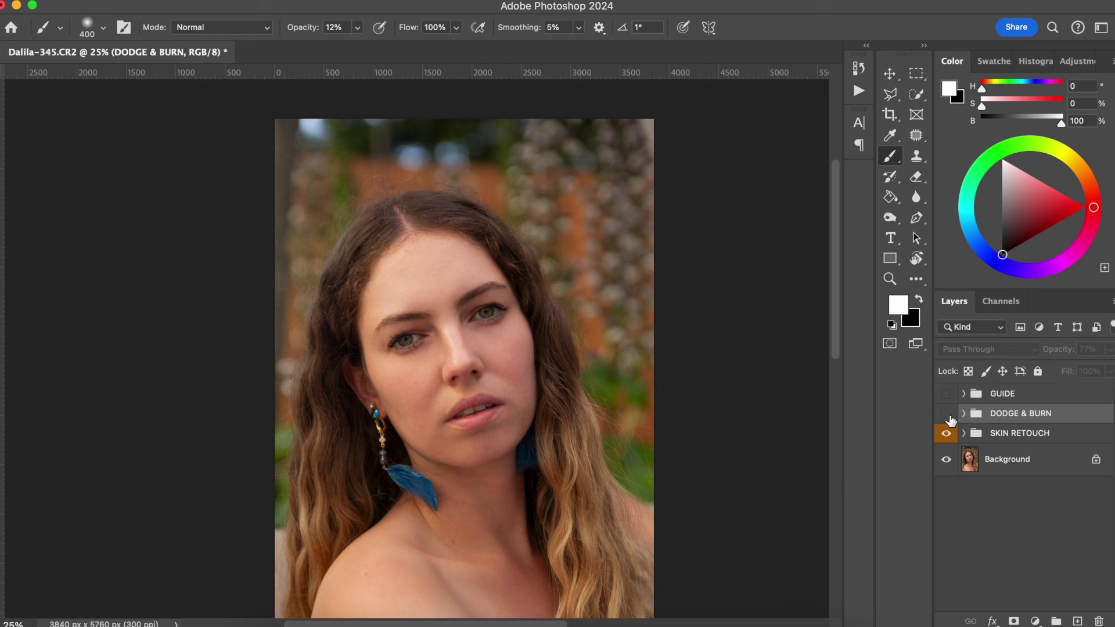
left_click(947, 415)
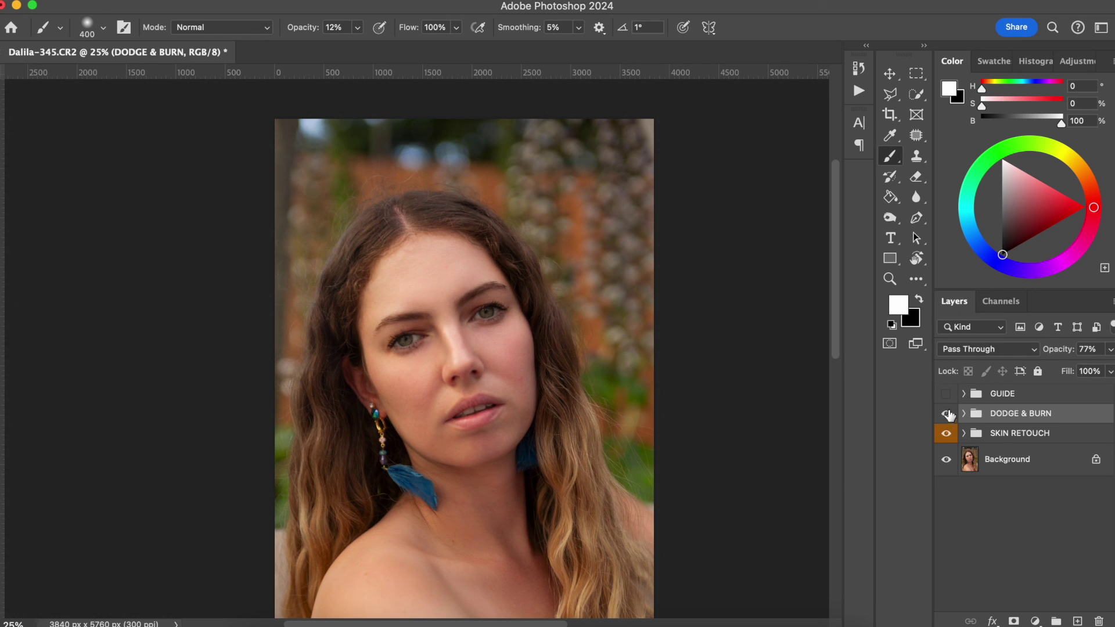
left_click_drag(1050, 356, 1046, 355)
Show the GUIDE group and compare the black-and-white portrait with and without the DODGE & BURN group
left_click(948, 395)
left_click(946, 415)
left_click(946, 414)
left_click(946, 414)
left_click(946, 414)
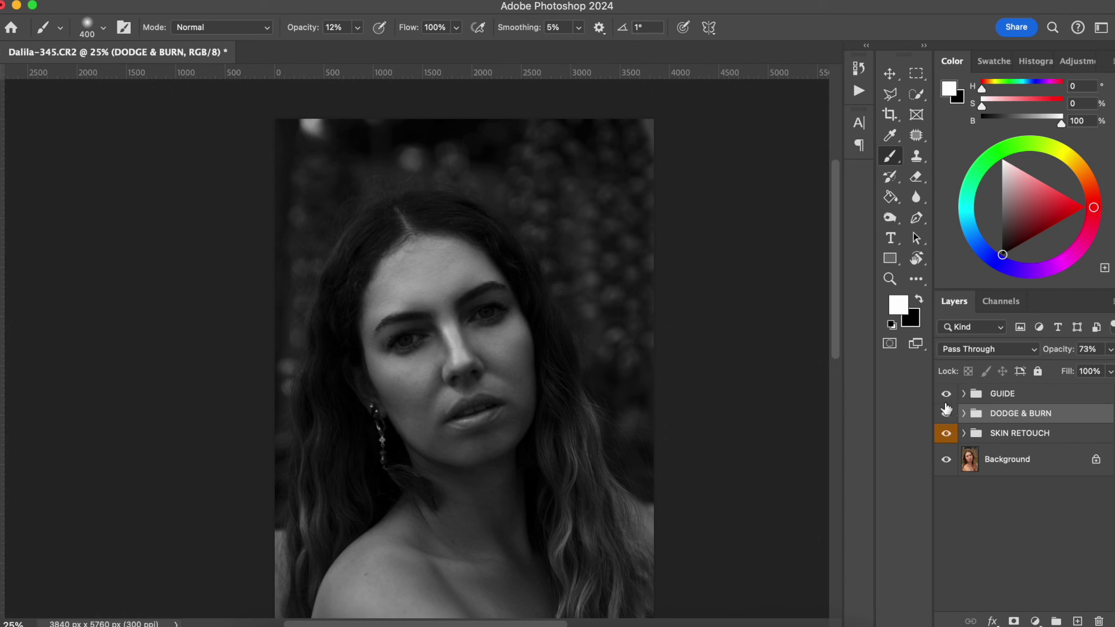
Examine the face close up in black and white, toggling the DODGE & BURN group to compare its light and shadow transitions
key("super+plus")
key("super+plus")
key("super+plus")
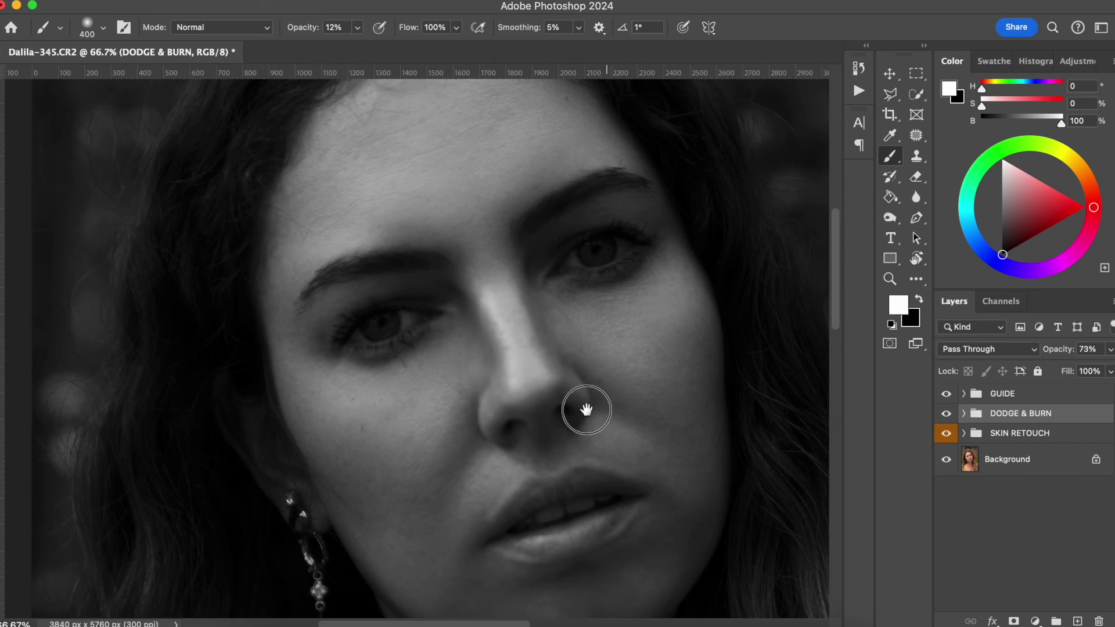
left_click_drag(585, 403, 572, 339)
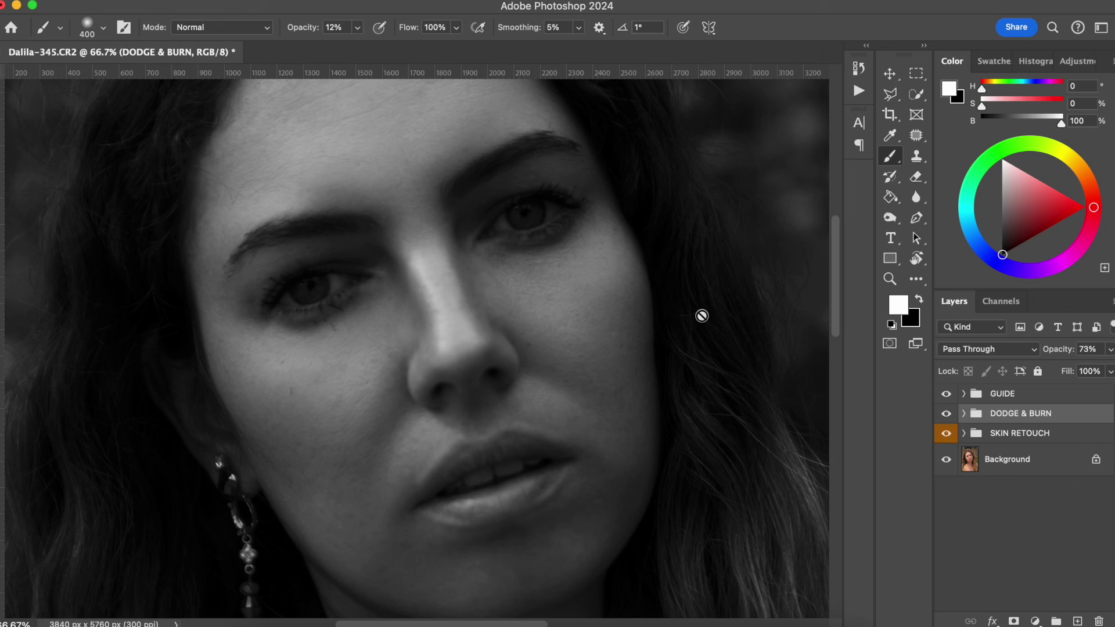
left_click(946, 414)
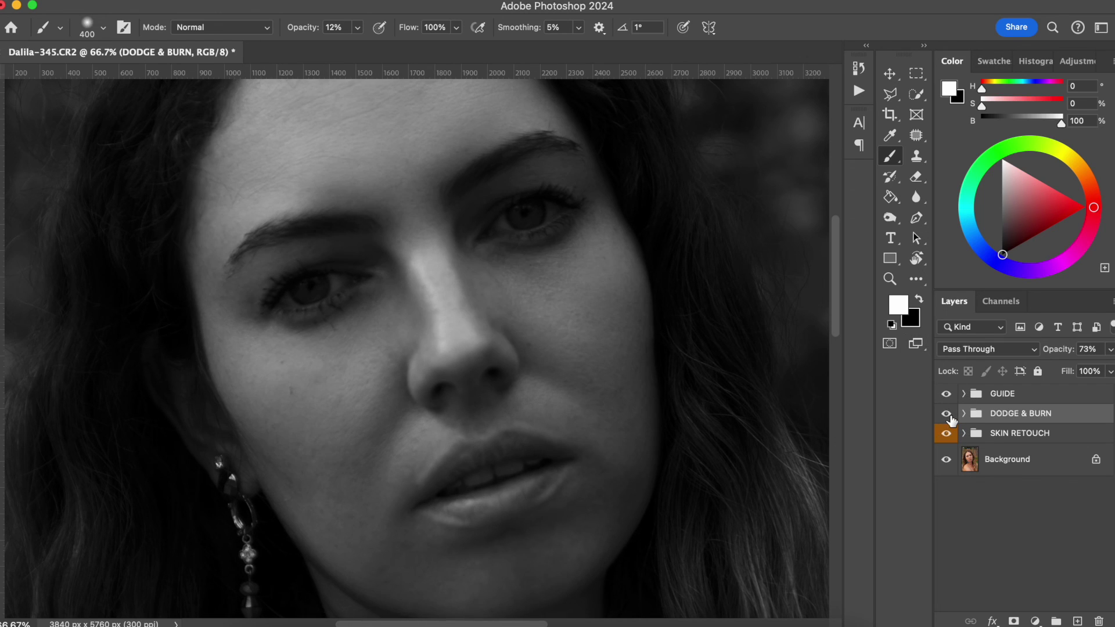
left_click(945, 415)
left_click(946, 414)
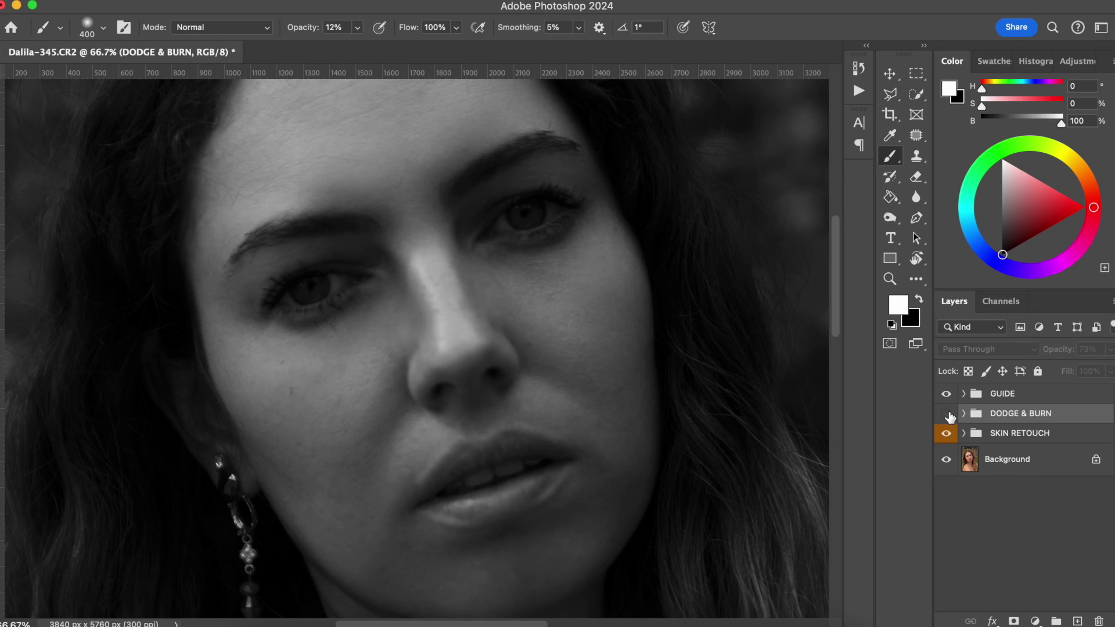
left_click(946, 414)
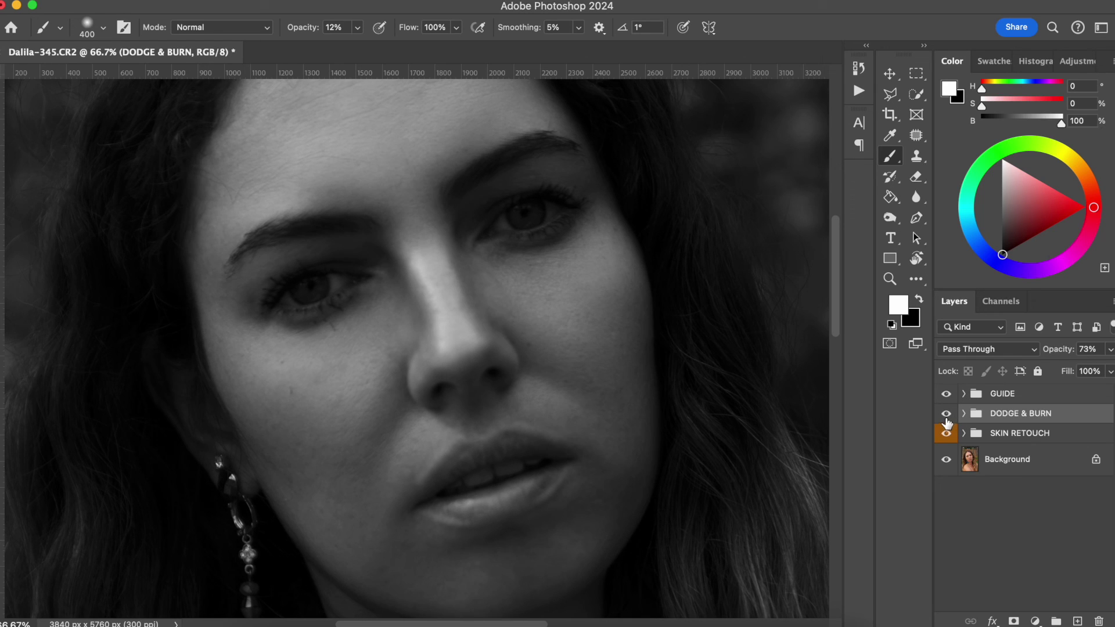
left_click(945, 415)
left_click(945, 416)
left_click(947, 413)
left_click(946, 414)
left_click(947, 413)
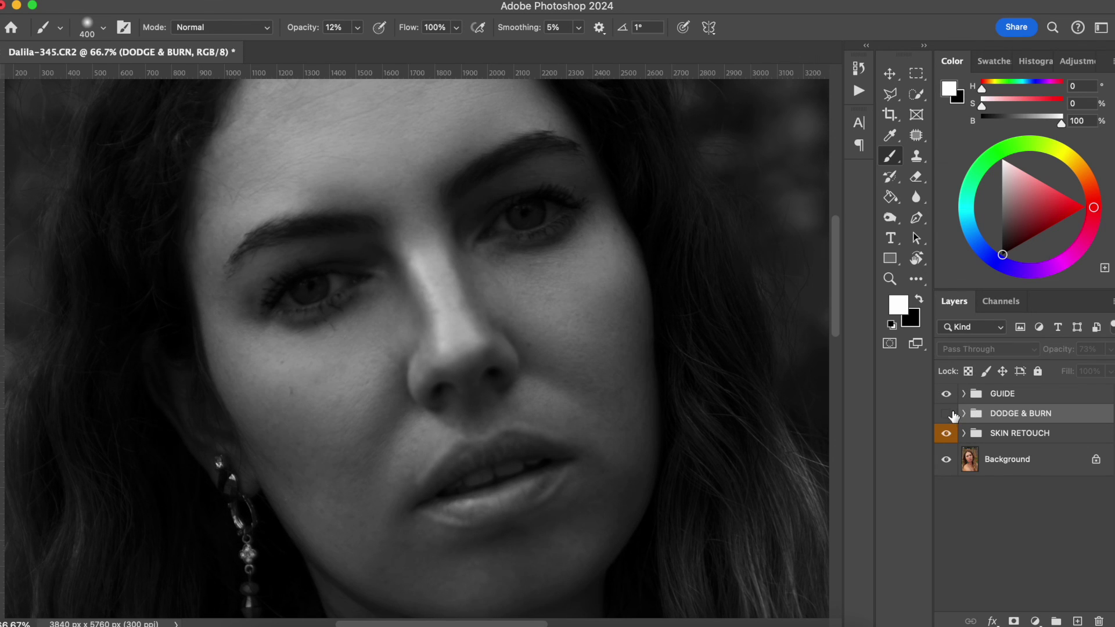
Hide the GUIDE group and compare the colour portrait with and without the DODGE & BURN group, leaving that group shown
left_click(946, 394)
left_click(946, 413)
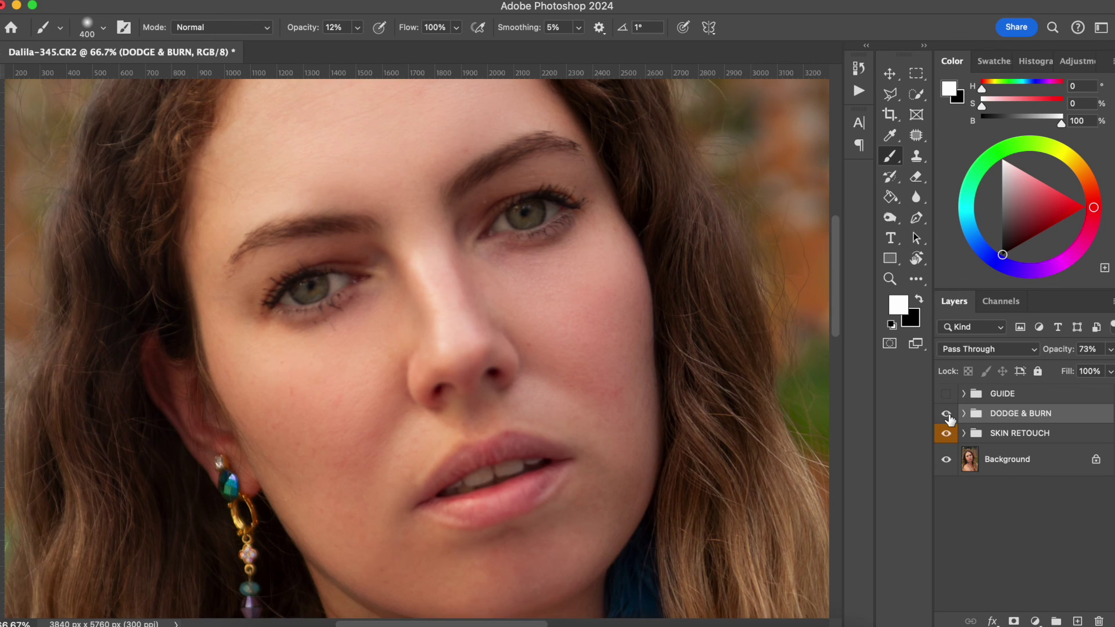
key("super+0")
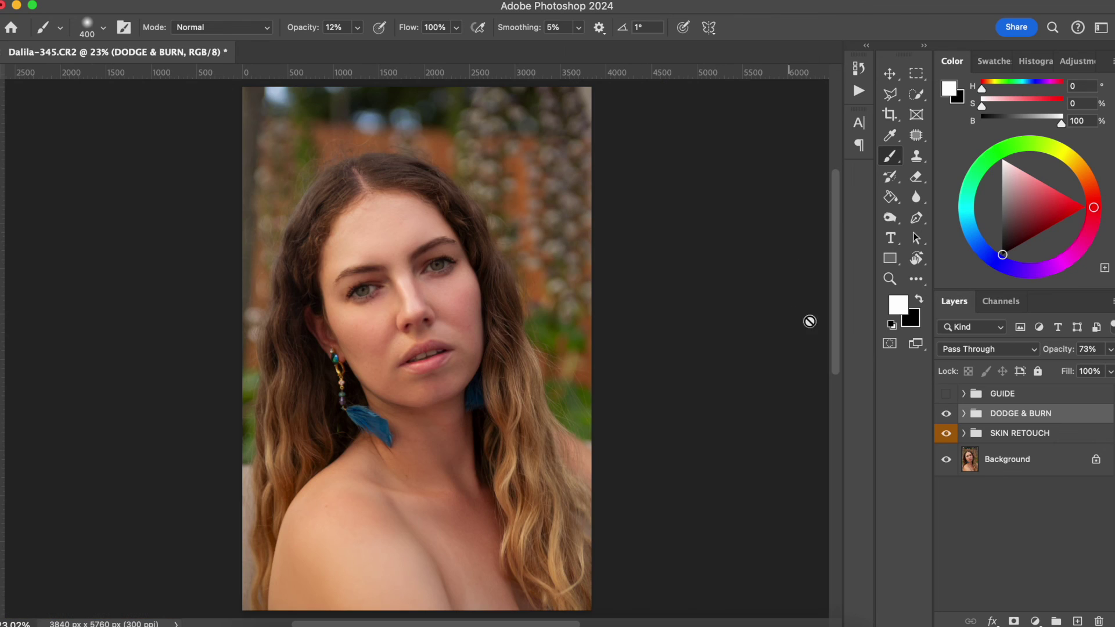
left_click(946, 413)
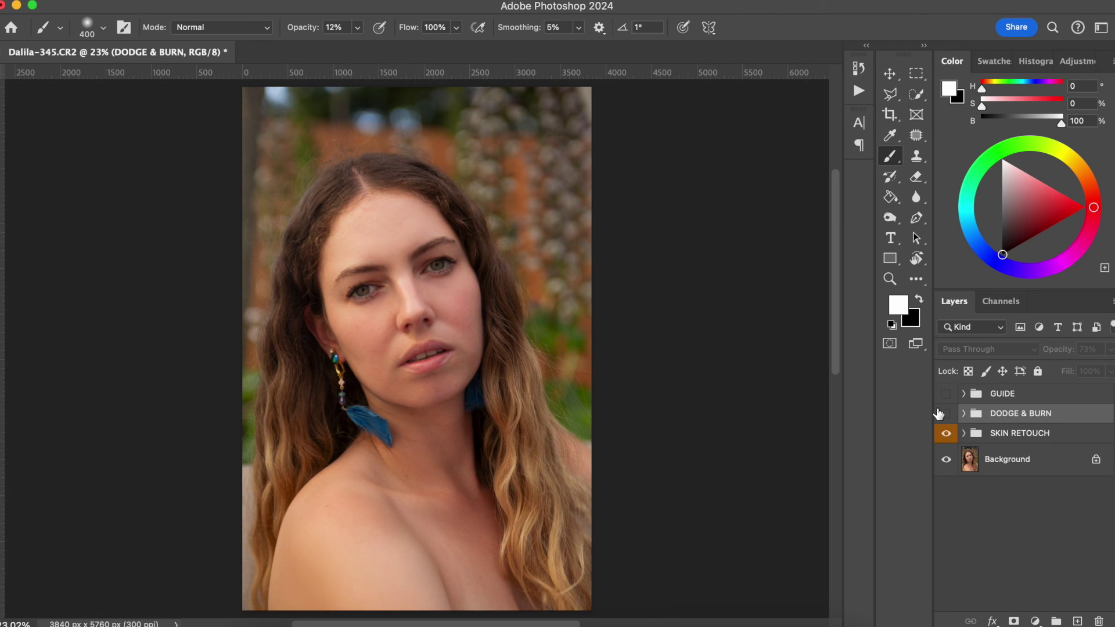
left_click(945, 414)
left_click(948, 413)
left_click(946, 414)
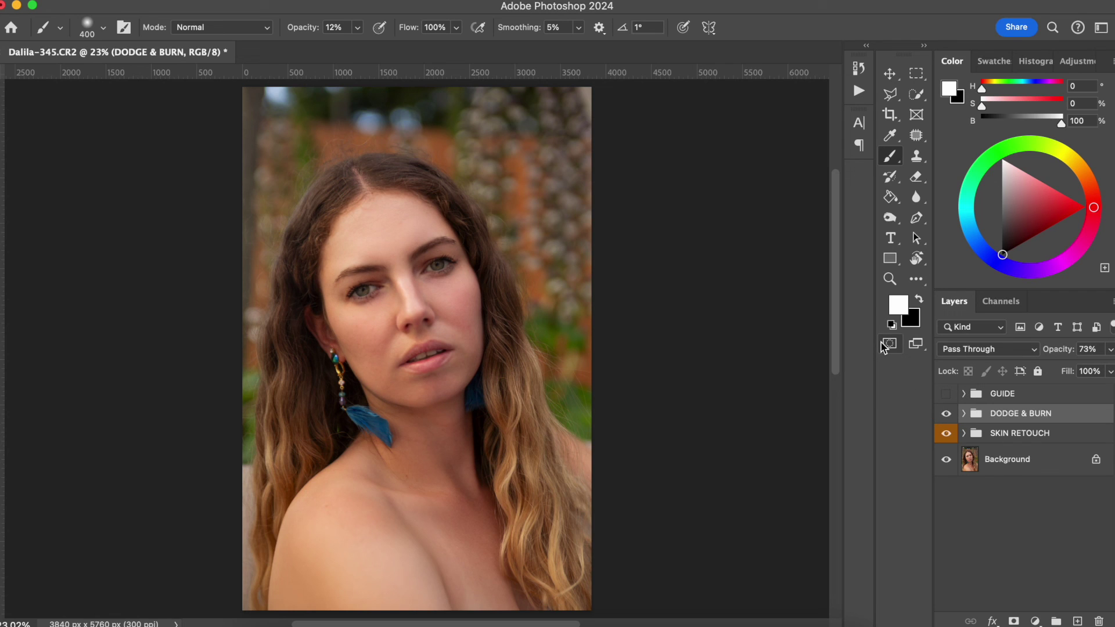